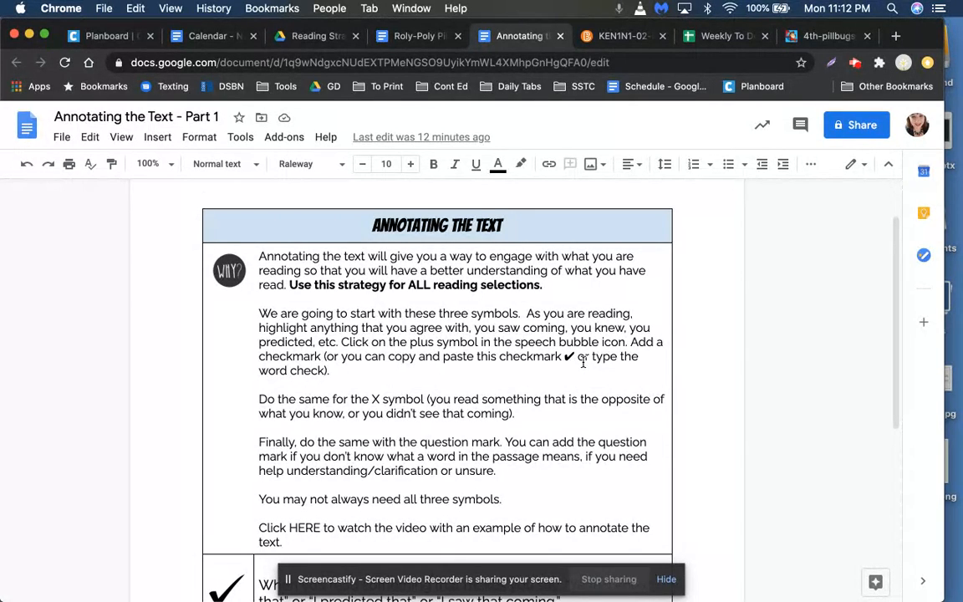
Look through the Annotating the Text instructions and the rows explaining the checkmark, X and question mark symbols.
{"action": "scroll", "coordinate": [583, 362], "scroll_direction": "down", "scroll_amount": 1}
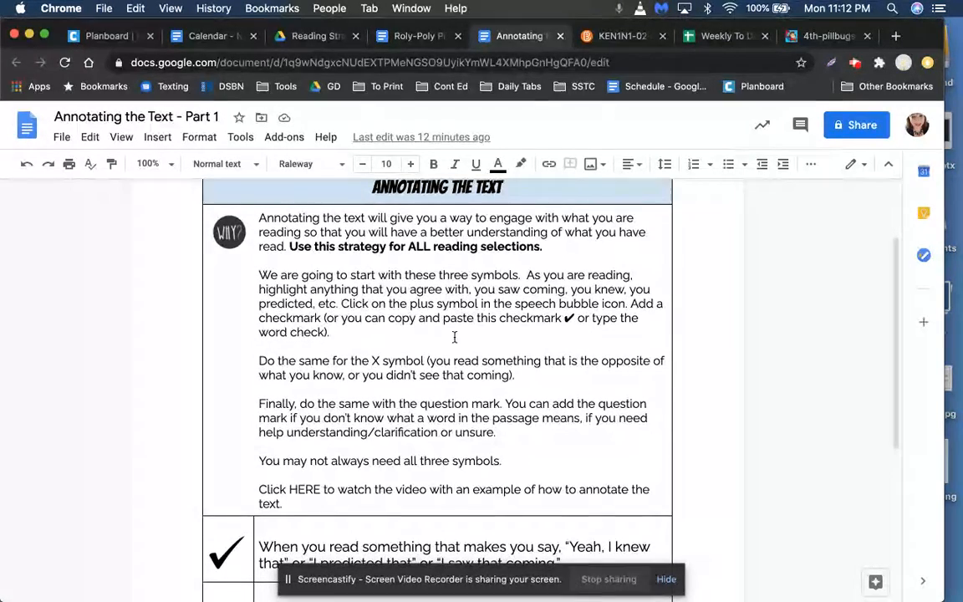
{"action": "scroll", "coordinate": [429, 336], "scroll_direction": "down", "scroll_amount": 3}
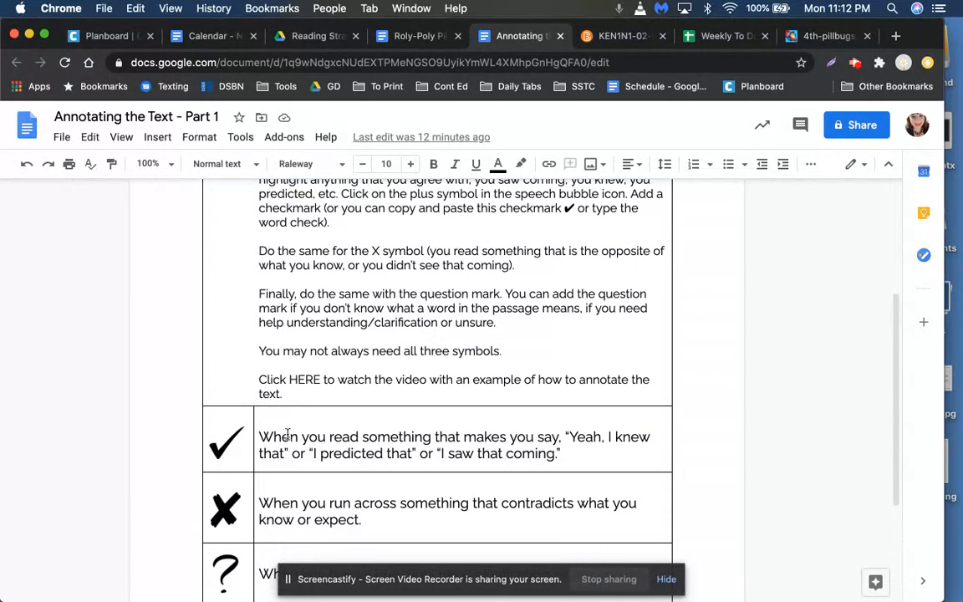
{"action": "scroll", "coordinate": [272, 502], "scroll_direction": "down", "scroll_amount": 2}
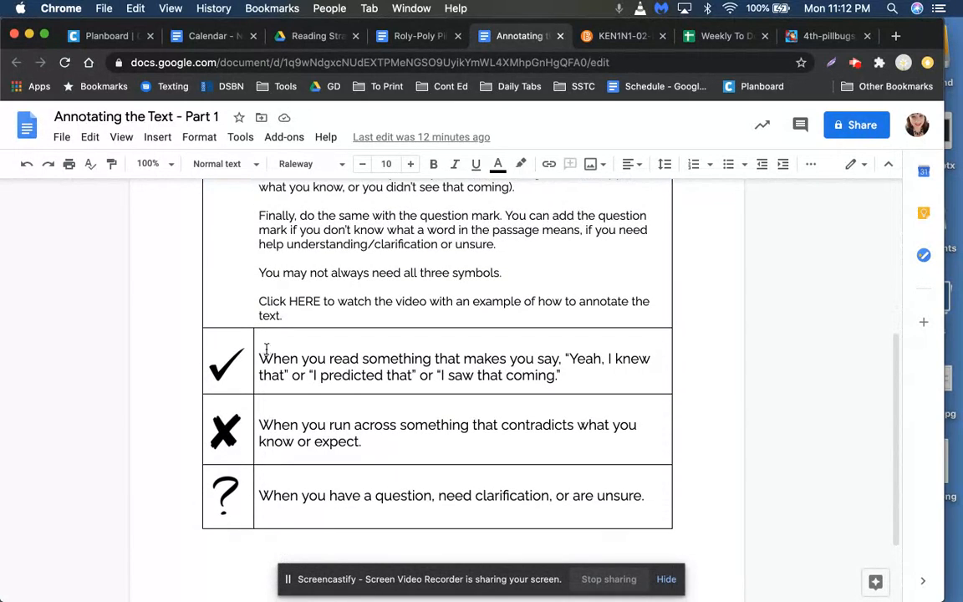
{"action": "scroll", "coordinate": [409, 445], "scroll_direction": "up", "scroll_amount": 5}
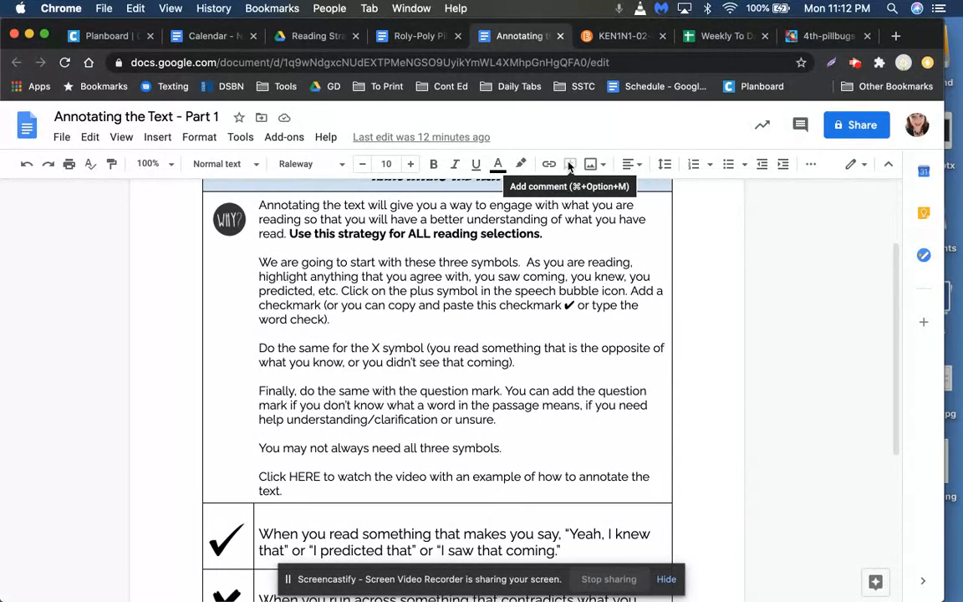
{"action": "left_click", "coordinate": [534, 305]}
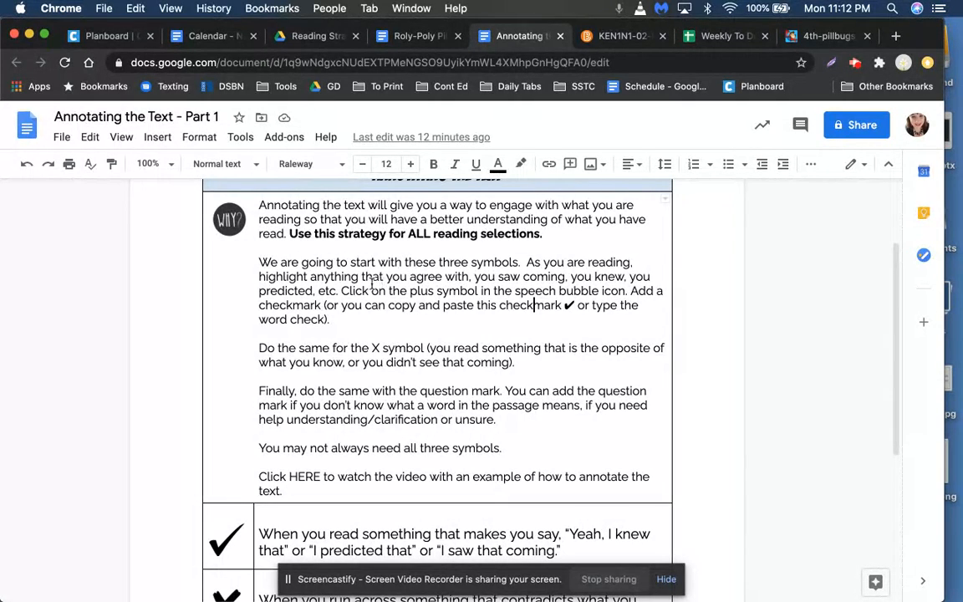
{"action": "left_click_drag", "start_coordinate": [341, 291], "coordinate": [391, 323]}
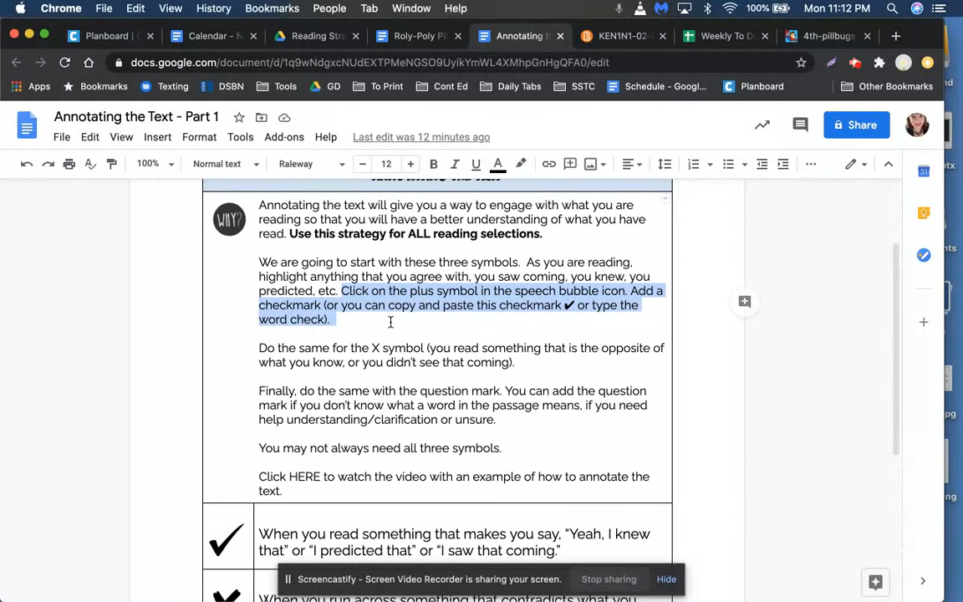
{"action": "left_click", "coordinate": [570, 165]}
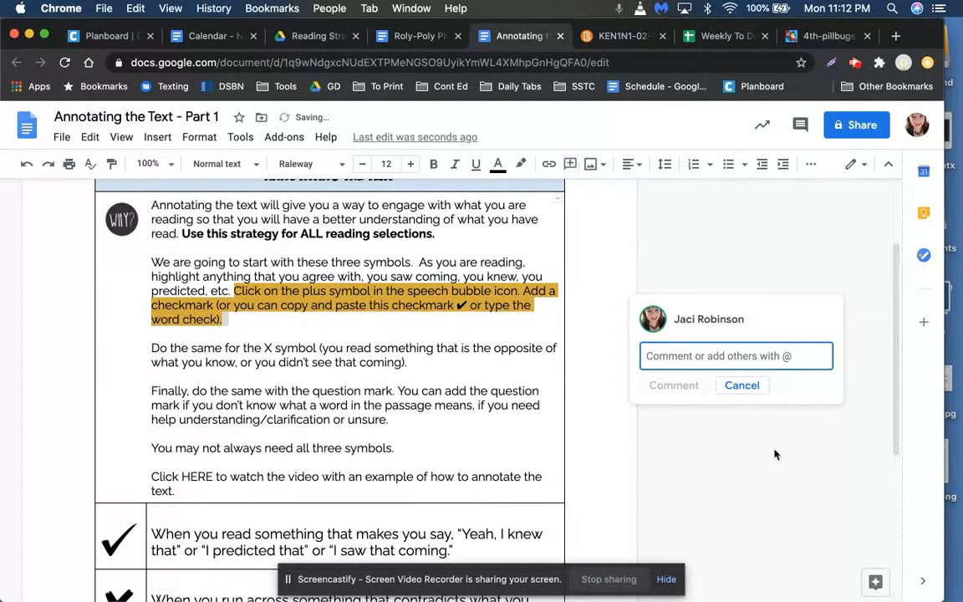
{"action": "left_click", "coordinate": [735, 386]}
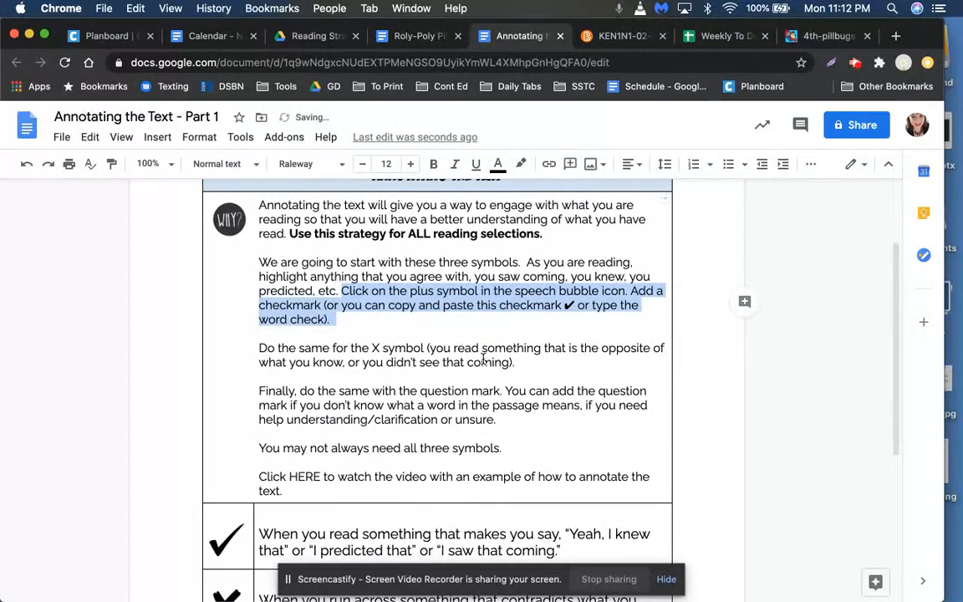
Read the paragraphs on using the X and question mark symbols, down to the symbol table at the end.
{"action": "scroll", "coordinate": [333, 360], "scroll_direction": "down", "scroll_amount": 1}
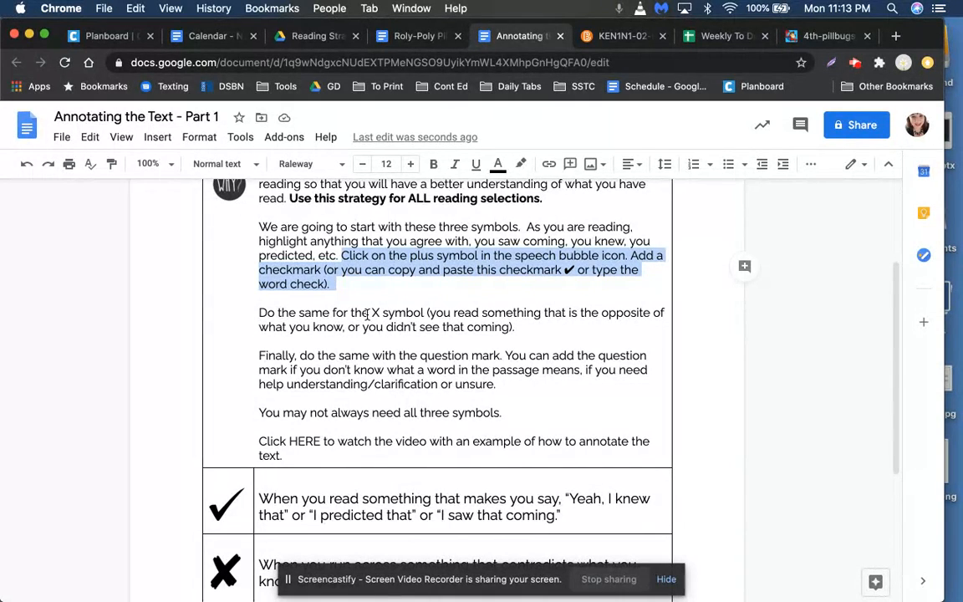
{"action": "scroll", "coordinate": [321, 321], "scroll_direction": "down", "scroll_amount": 1}
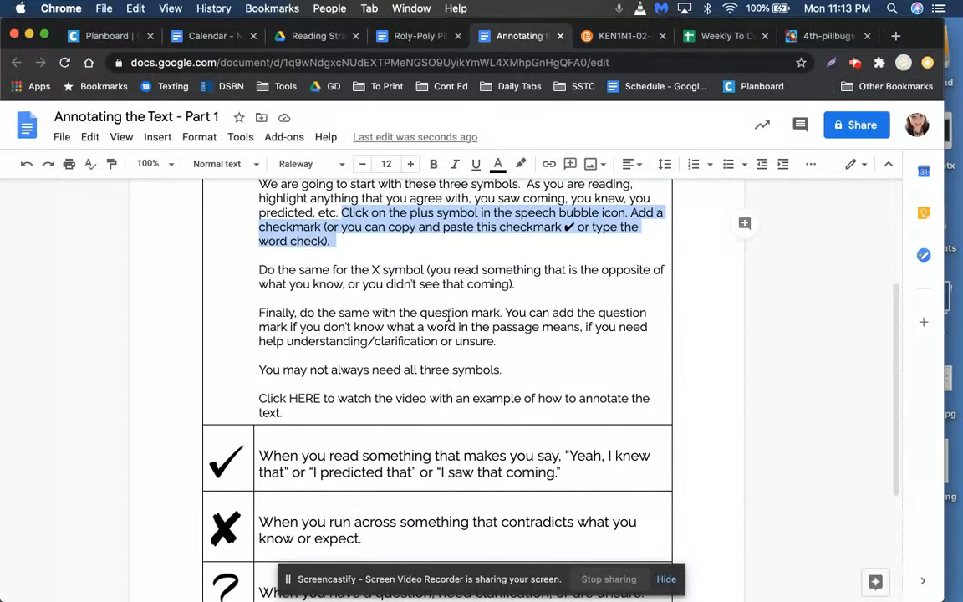
{"action": "scroll", "coordinate": [500, 326], "scroll_direction": "down", "scroll_amount": 1}
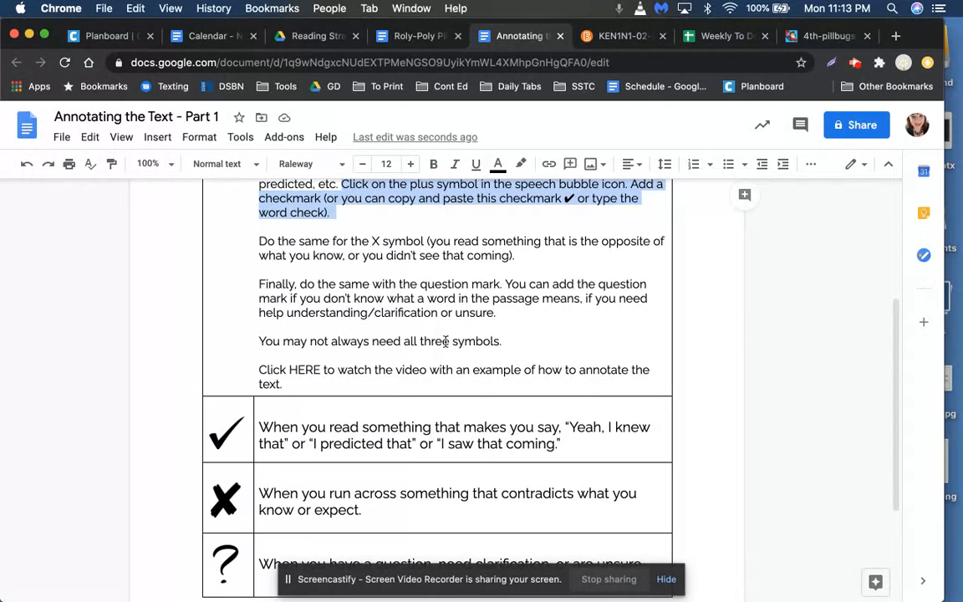
{"action": "scroll", "coordinate": [445, 341], "scroll_direction": "down", "scroll_amount": 3}
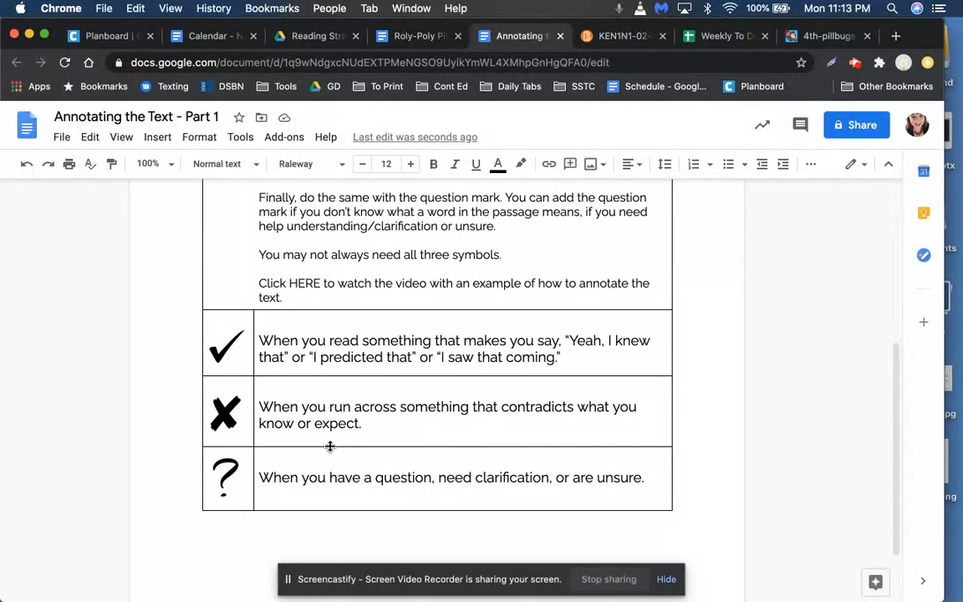
{"action": "scroll", "coordinate": [331, 446], "scroll_direction": "up", "scroll_amount": 4}
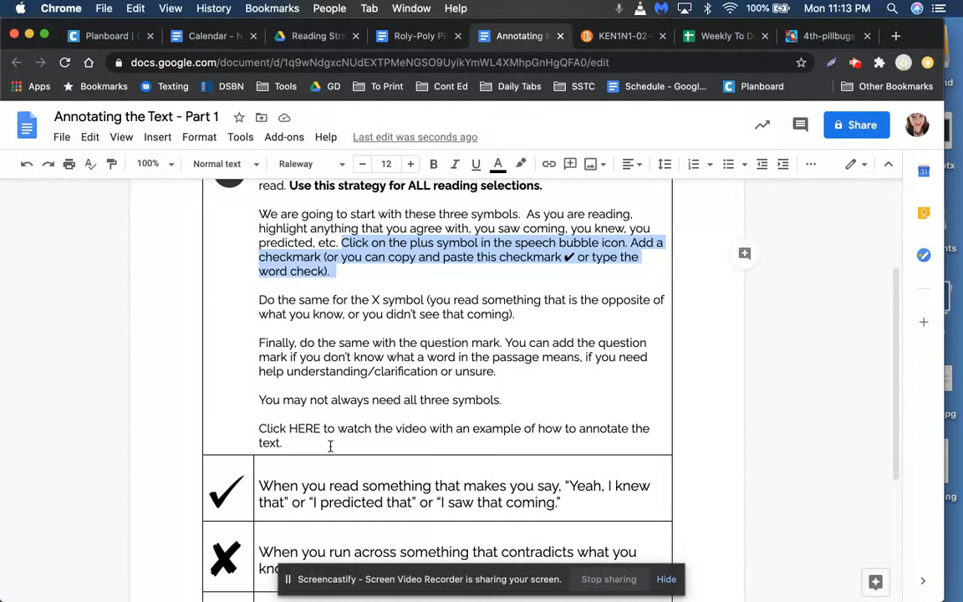
Select the ✔ symbol in the checkmark instruction of Annotating the Text, and return to the Roly-Poly Pill Bugs document.
{"action": "left_click", "coordinate": [423, 38]}
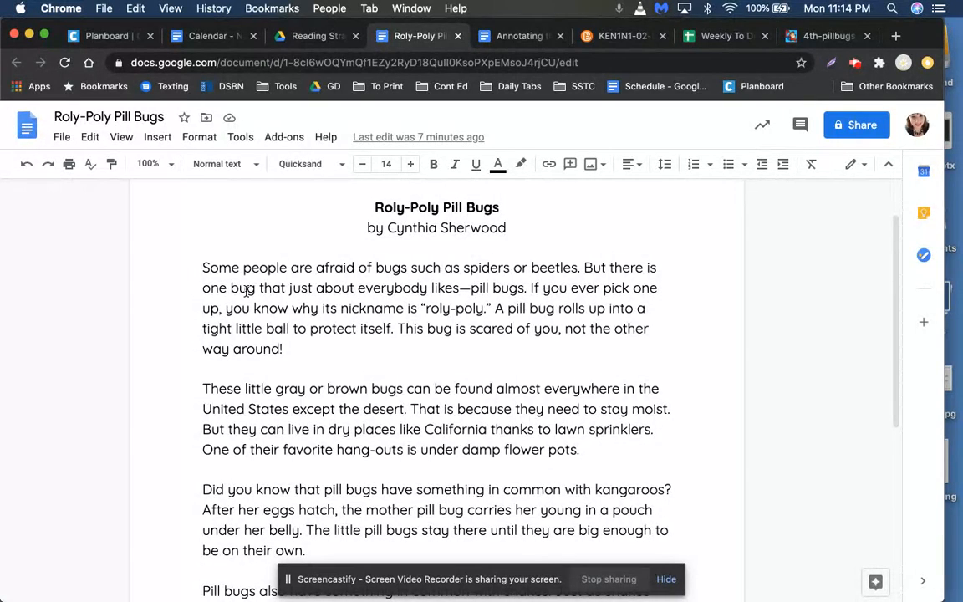
{"action": "left_click", "coordinate": [514, 36]}
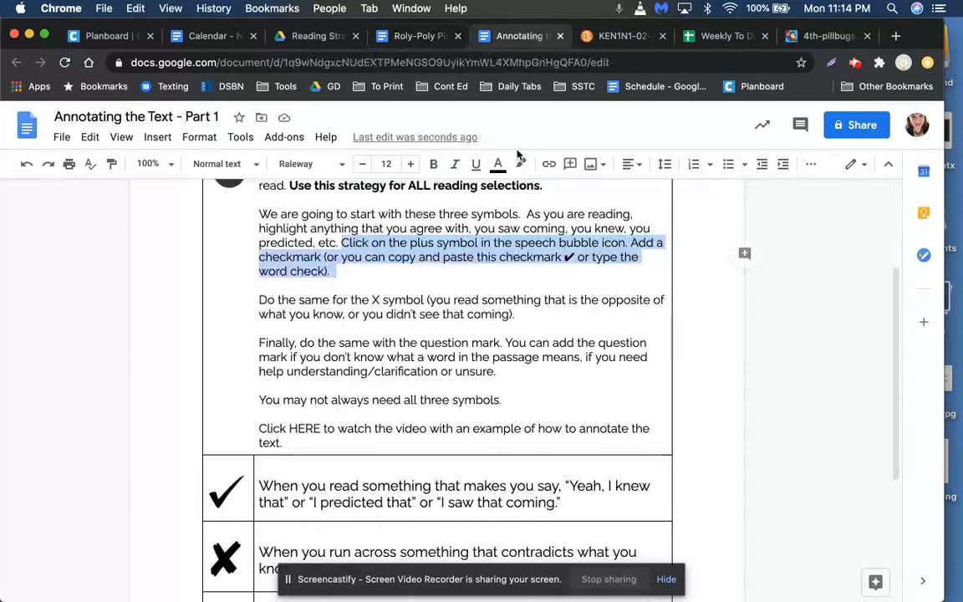
{"action": "left_click_drag", "start_coordinate": [565, 262], "coordinate": [576, 258]}
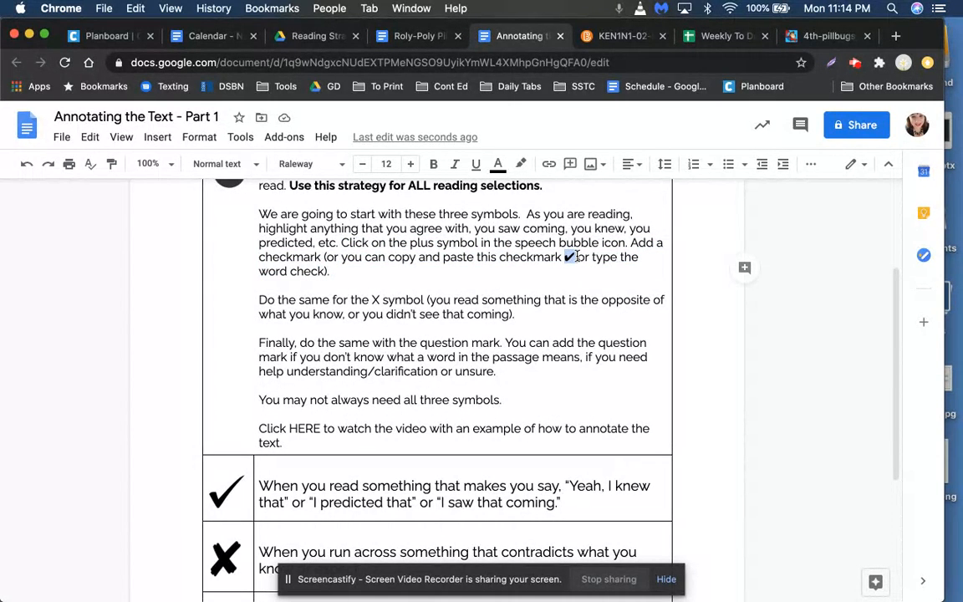
{"action": "left_click", "coordinate": [412, 36]}
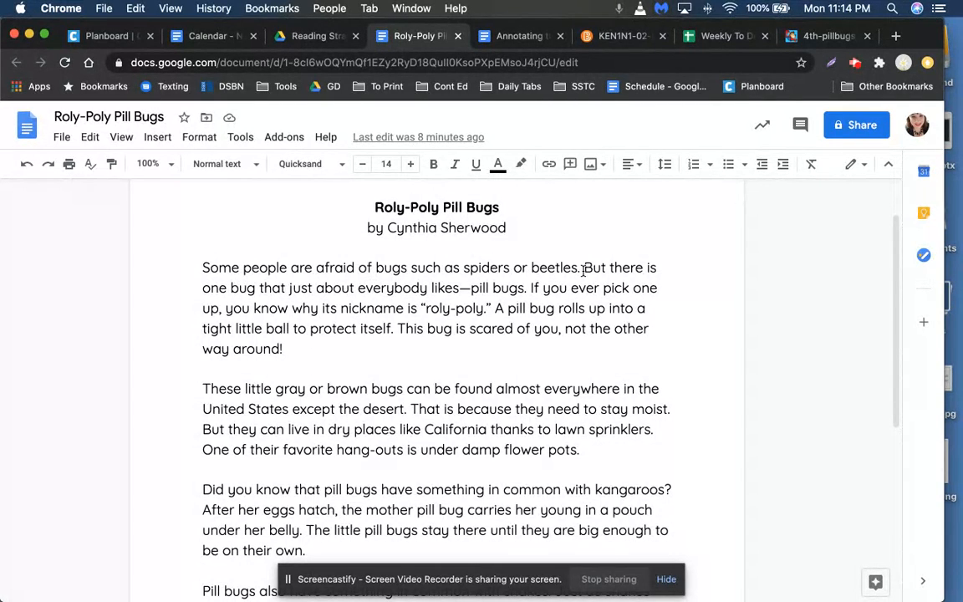
Post the comment "?" on the phrase "If you ever pick one up," in the first paragraph.
{"action": "scroll", "coordinate": [582, 269], "scroll_direction": "down", "scroll_amount": 2}
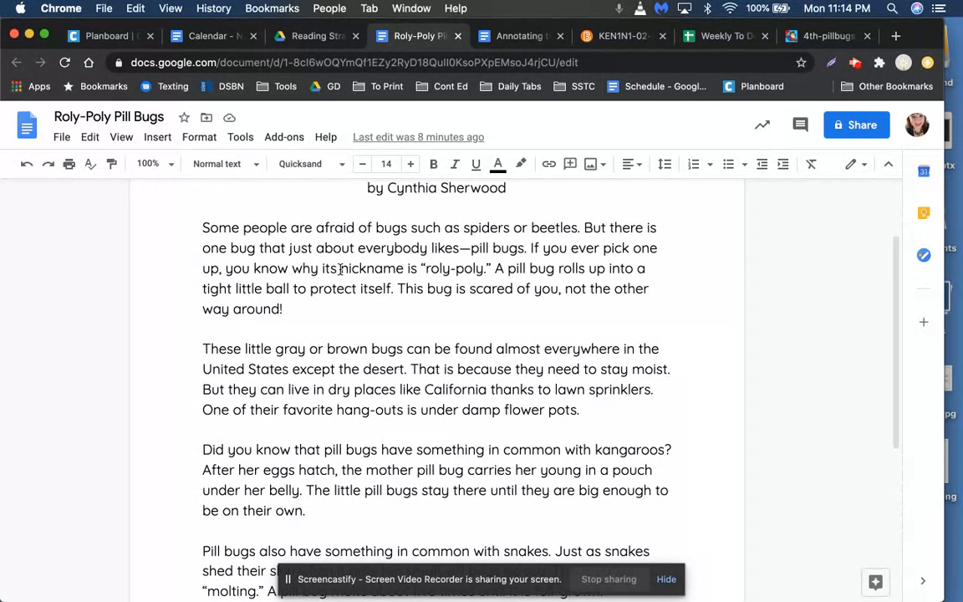
{"action": "left_click_drag", "start_coordinate": [341, 269], "coordinate": [220, 269]}
{"action": "left_click", "coordinate": [528, 247]}
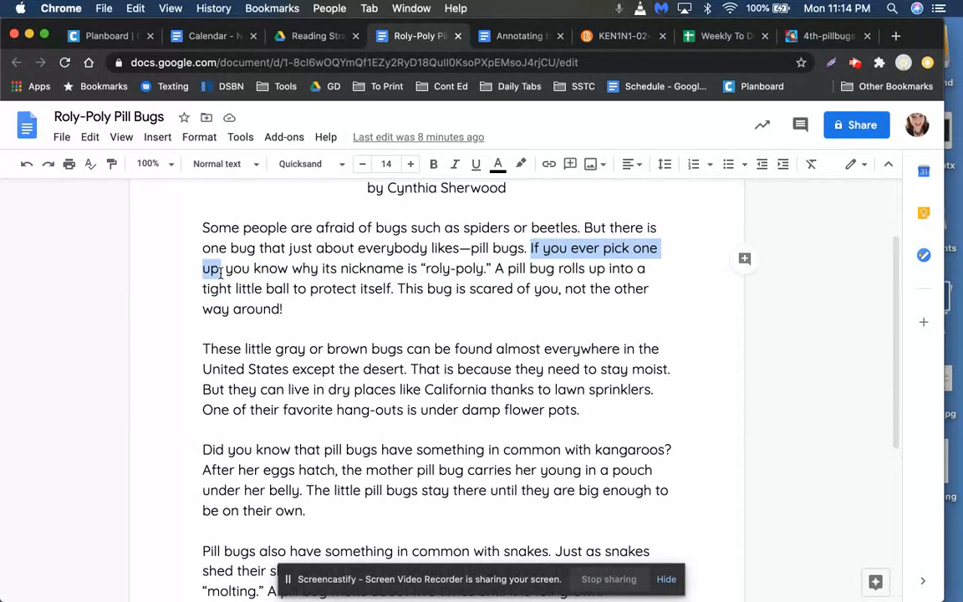
{"action": "left_click", "coordinate": [745, 258]}
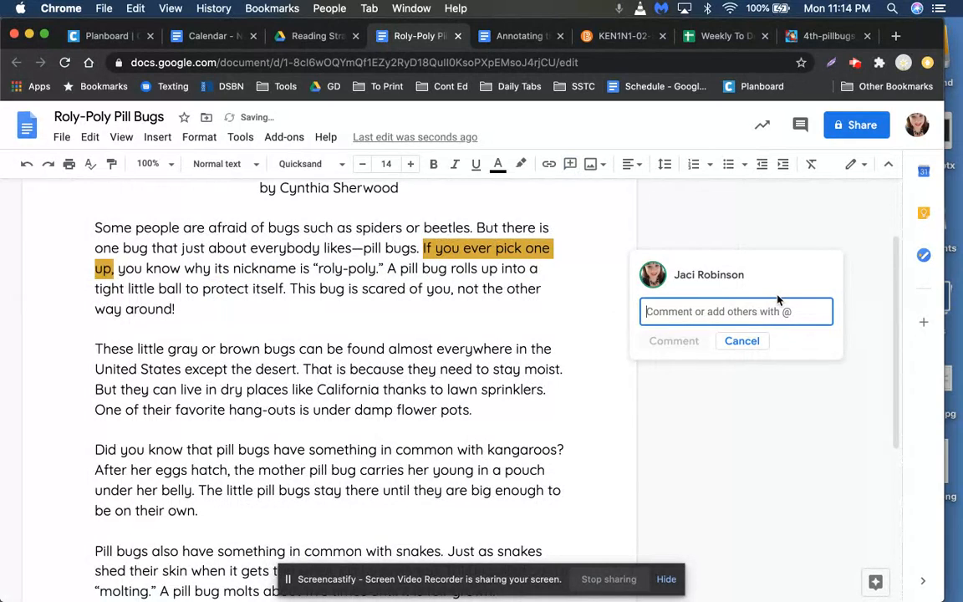
{"action": "type", "text": "?"}
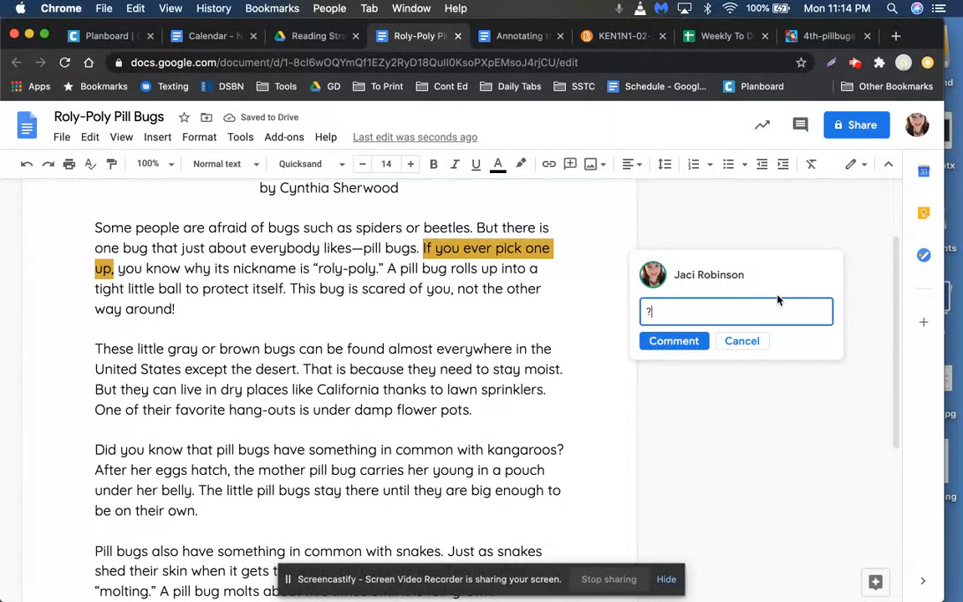
{"action": "left_click", "coordinate": [669, 343]}
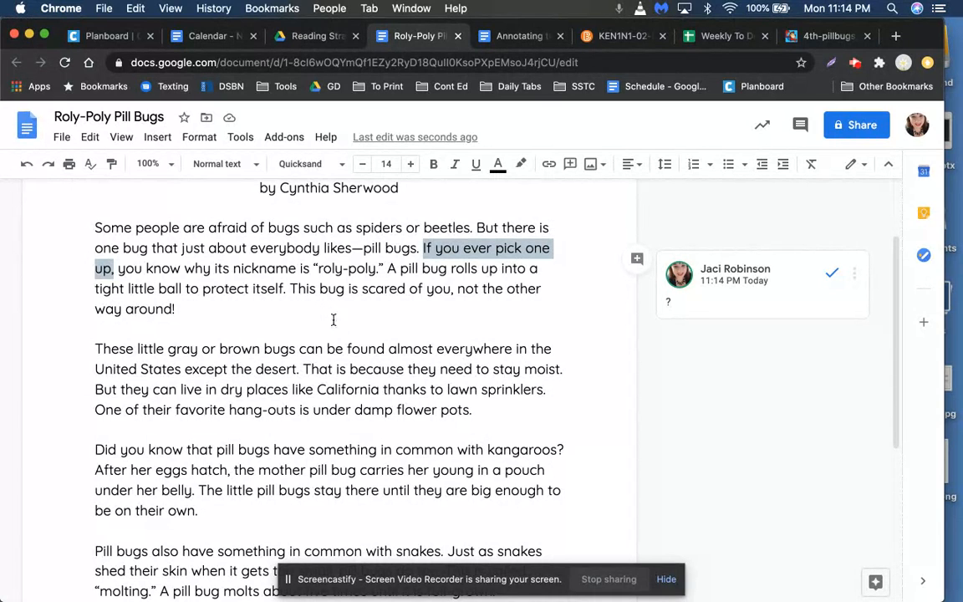
Post the comment "? Are these the same as potato bugs?" on the word "roly-poly" in the first paragraph.
{"action": "scroll", "coordinate": [400, 355], "scroll_direction": "down", "scroll_amount": 2}
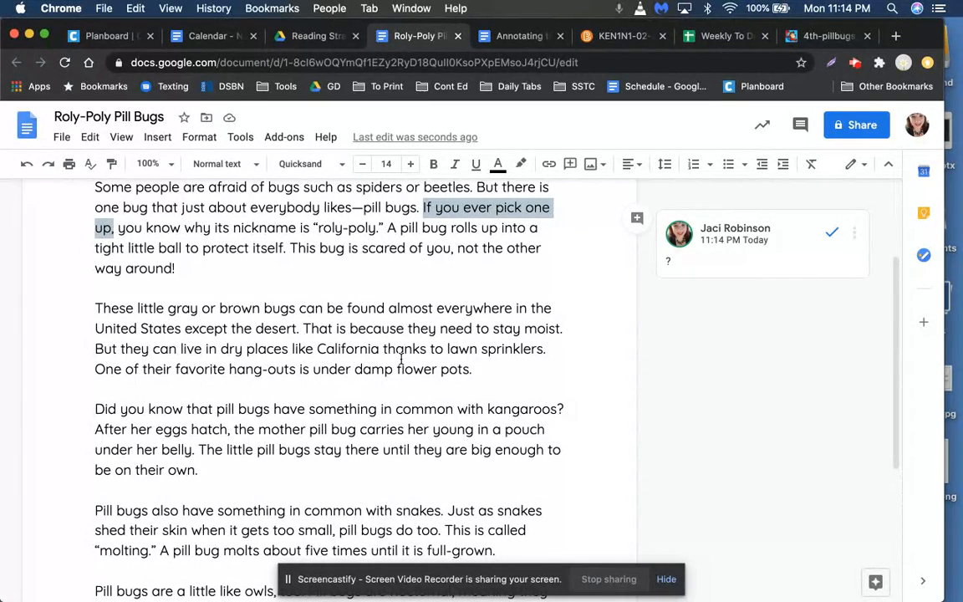
{"action": "scroll", "coordinate": [401, 358], "scroll_direction": "up", "scroll_amount": 2}
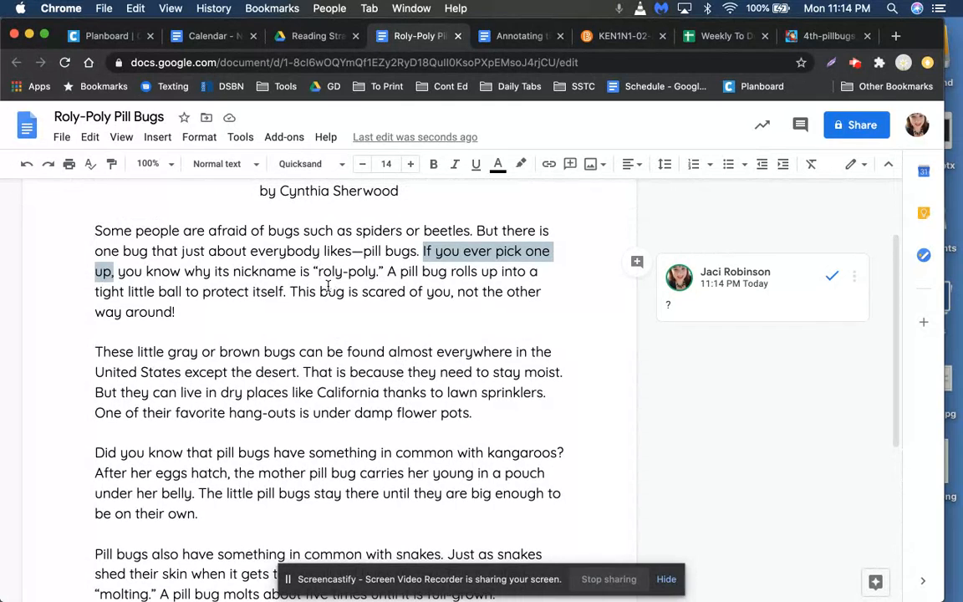
{"action": "double_click", "coordinate": [318, 271]}
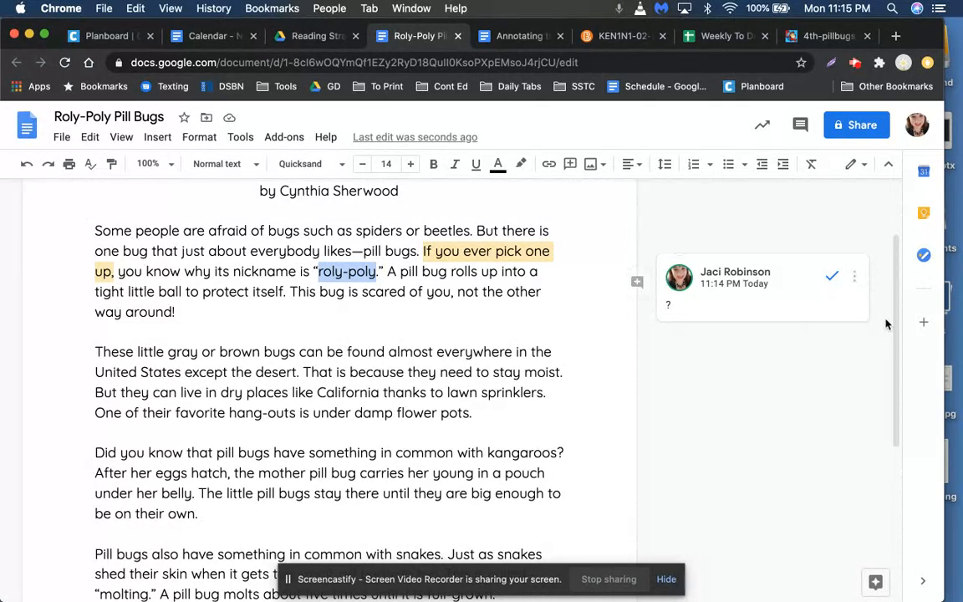
{"action": "left_click", "coordinate": [570, 164]}
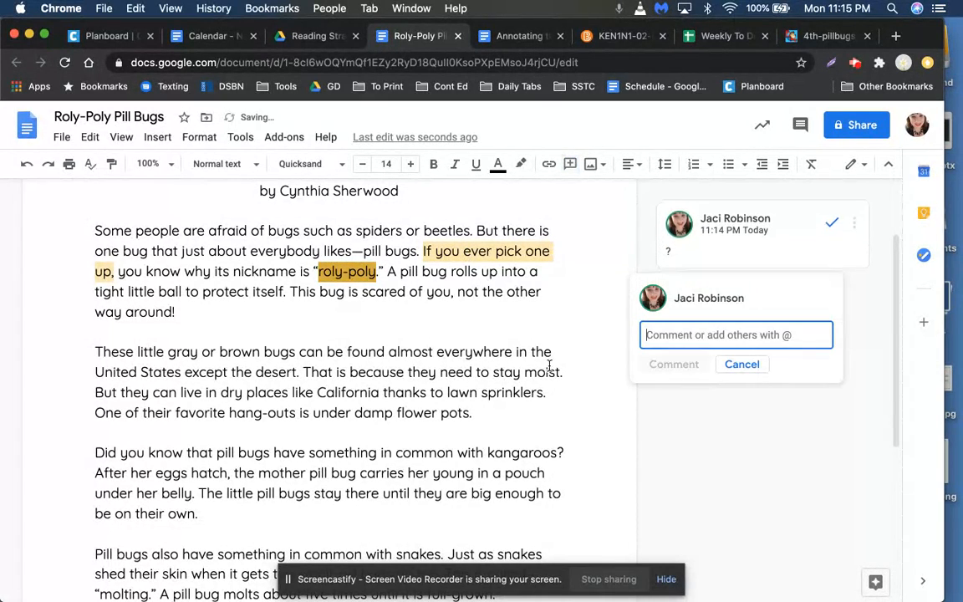
{"action": "type", "text": "?"}
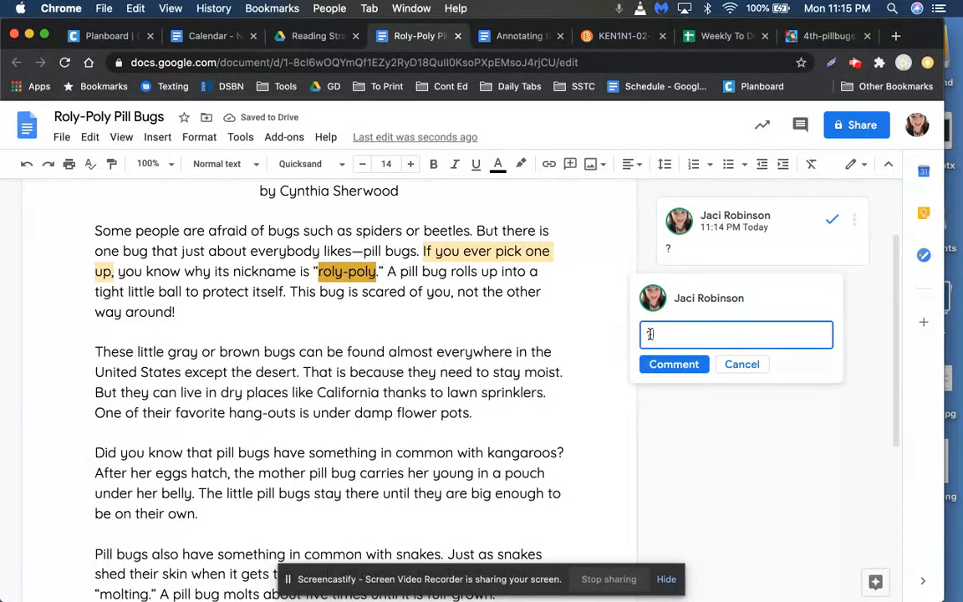
{"action": "type", "text": "Are these "}
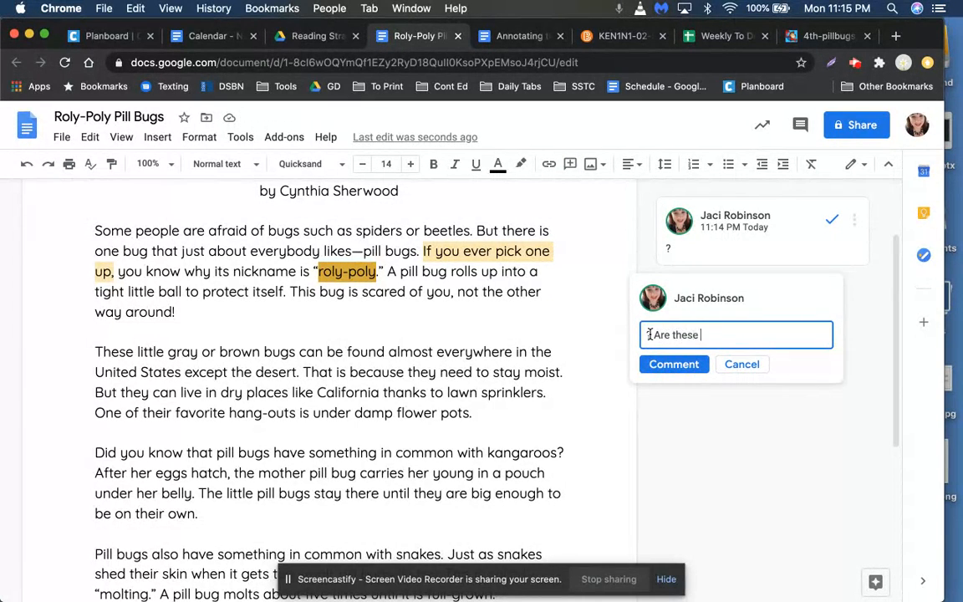
{"action": "type", "text": "the same as potato bugs?"}
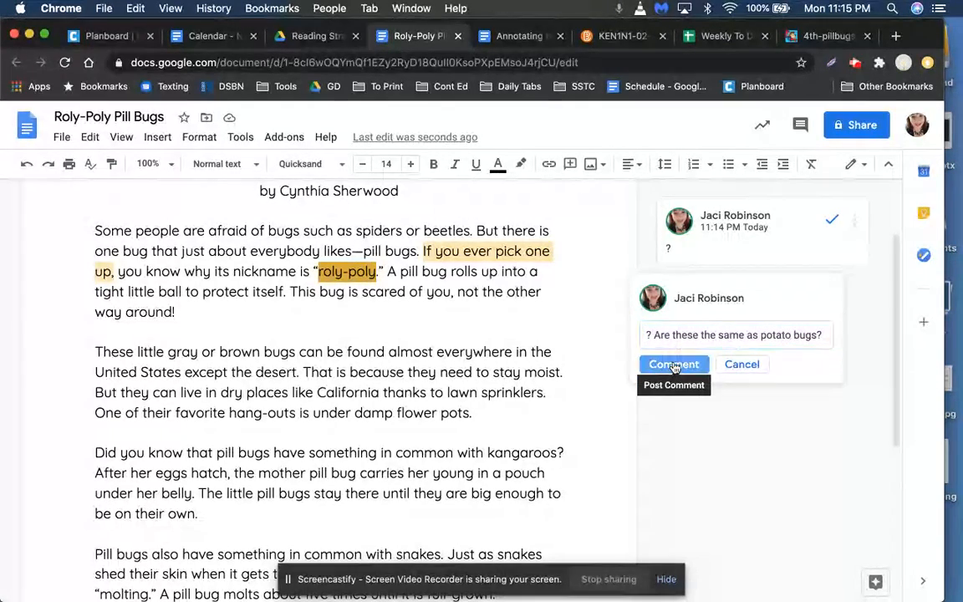
{"action": "left_click", "coordinate": [673, 365]}
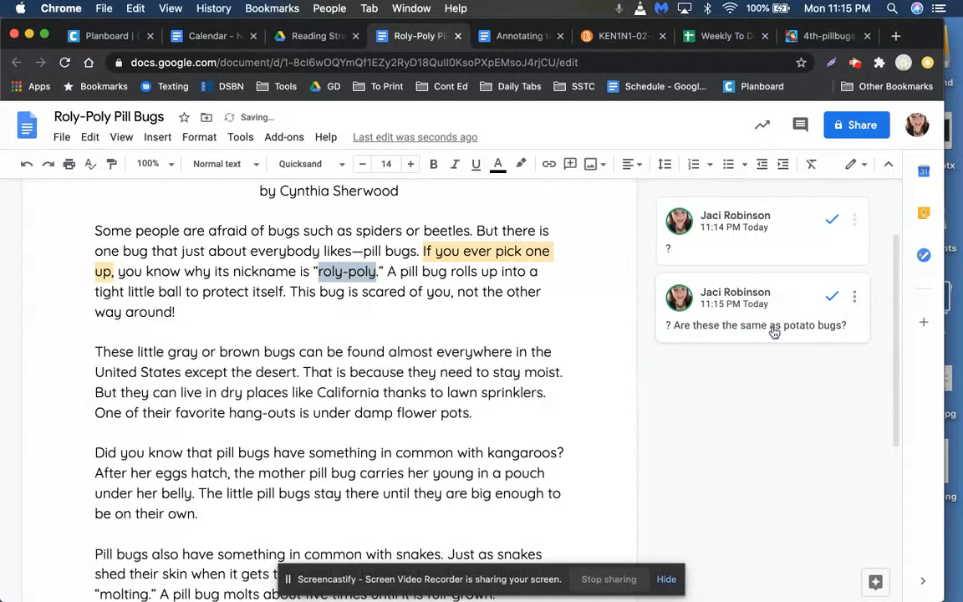
Post the comment "? and Canada?" on the words "United States" in the second paragraph.
{"action": "left_click", "coordinate": [420, 351]}
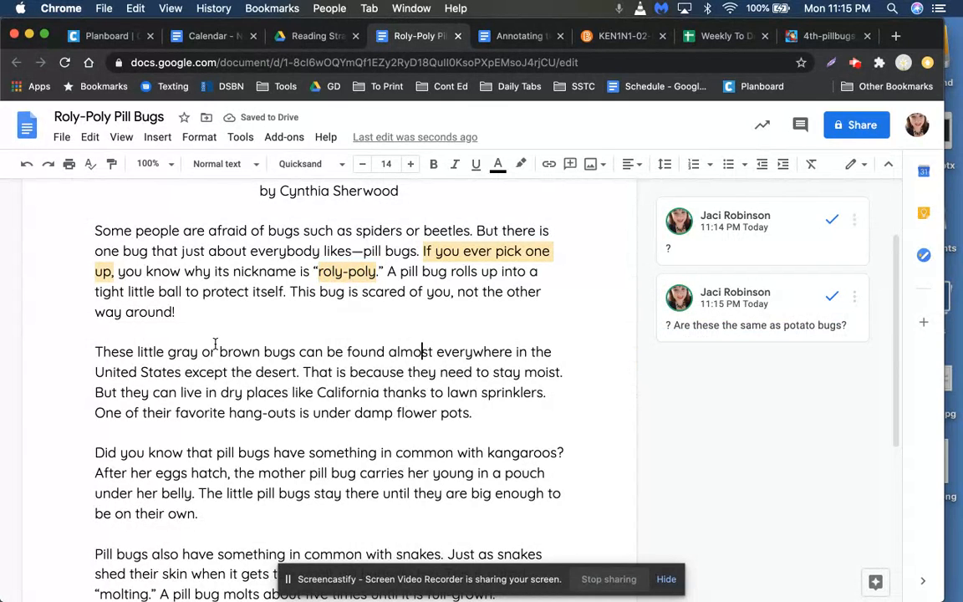
{"action": "scroll", "coordinate": [216, 343], "scroll_direction": "down", "scroll_amount": 3}
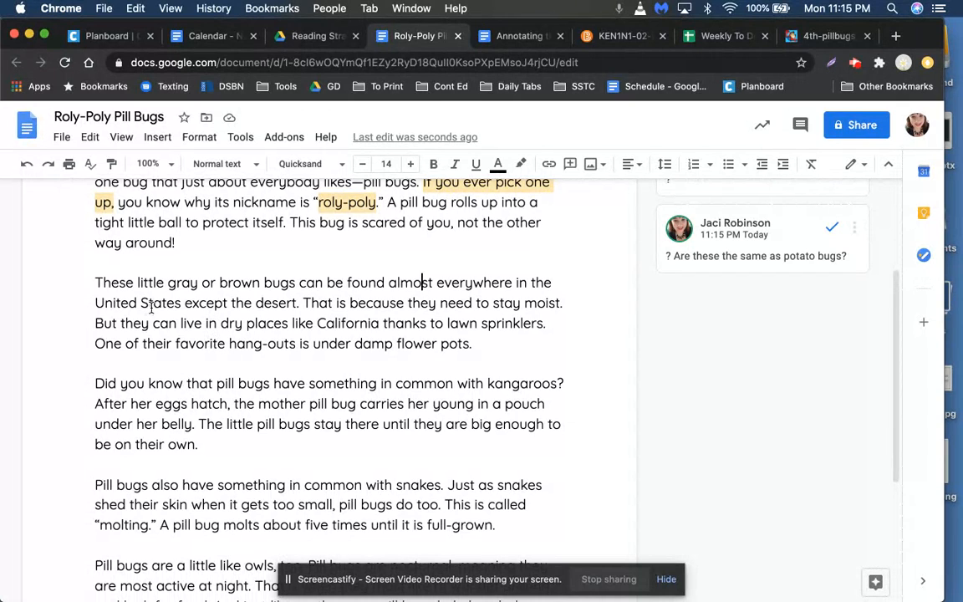
{"action": "left_click", "coordinate": [571, 284]}
{"action": "scroll", "coordinate": [570, 283], "scroll_direction": "down", "scroll_amount": 3}
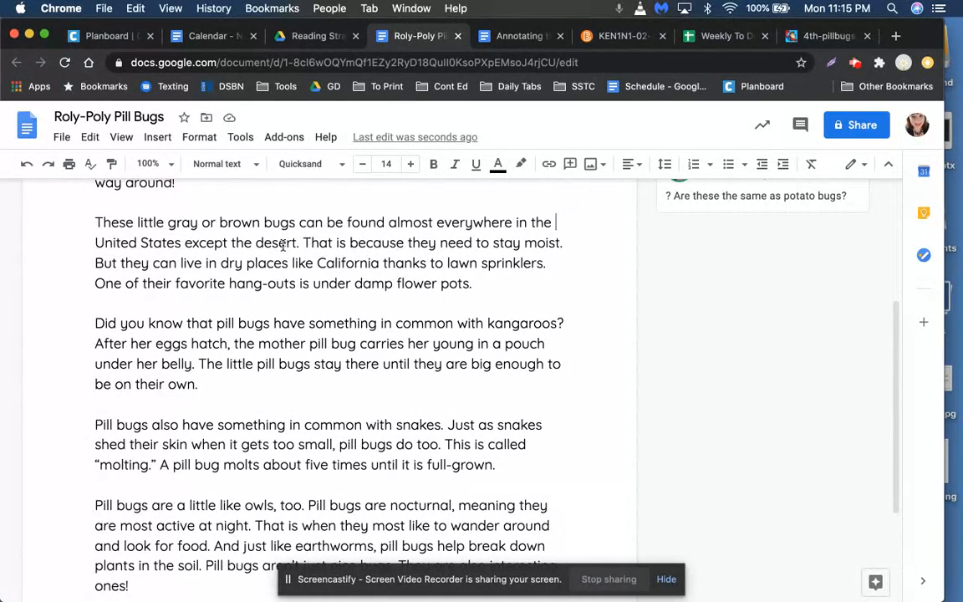
{"action": "left_click", "coordinate": [97, 242]}
{"action": "left_click_drag", "start_coordinate": [97, 242], "coordinate": [181, 245]}
{"action": "left_click", "coordinate": [570, 165]}
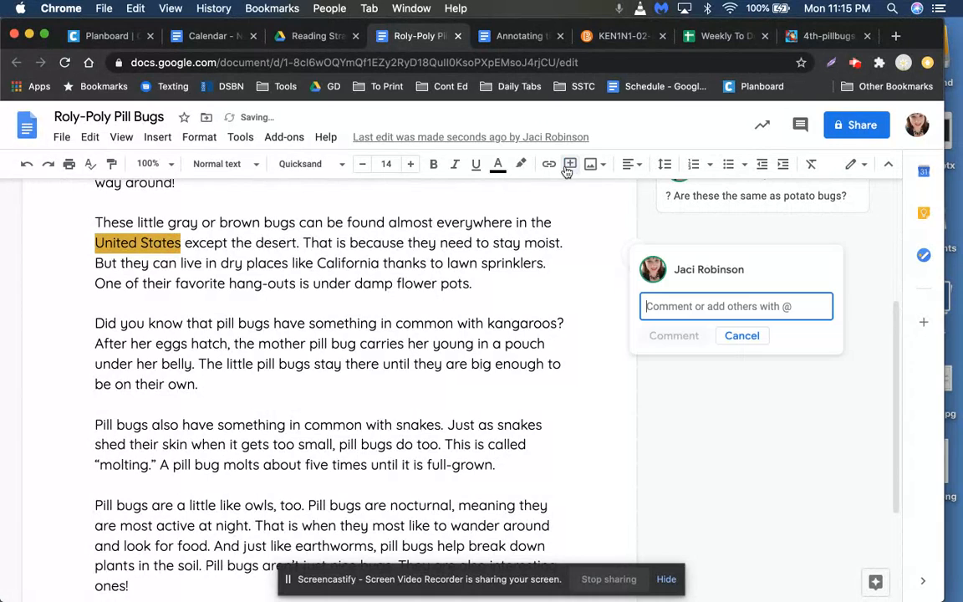
{"action": "type", "text": "?"}
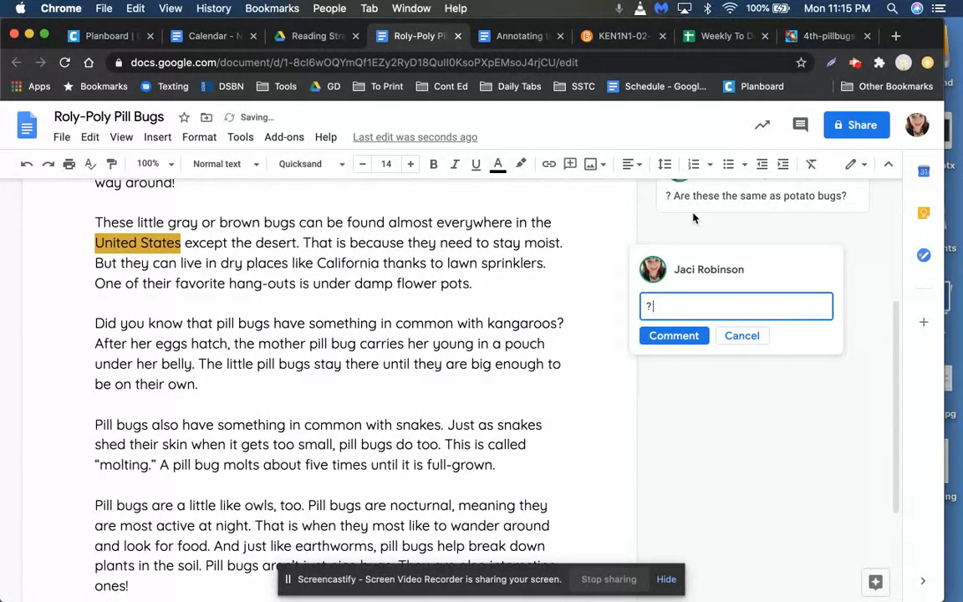
{"action": "type", "text": " and Canada?"}
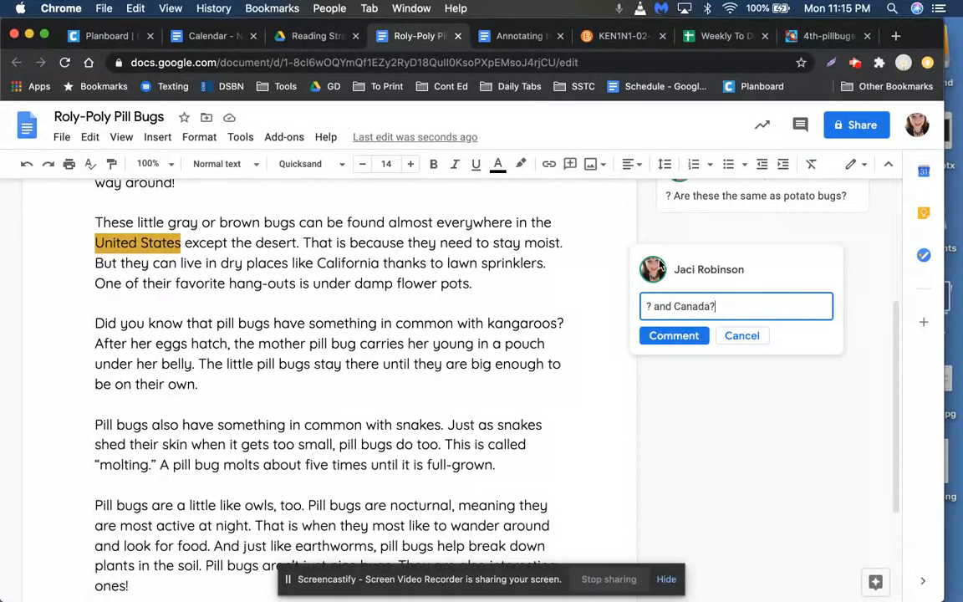
{"action": "left_click", "coordinate": [651, 339]}
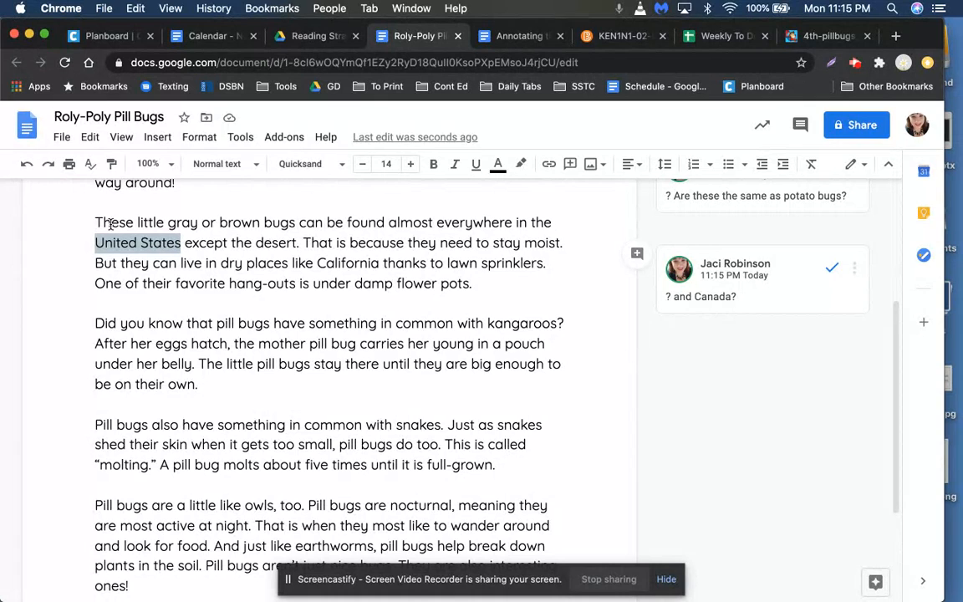
Post a "✔" comment on the word "moist" in the second paragraph.
{"action": "double_click", "coordinate": [542, 242]}
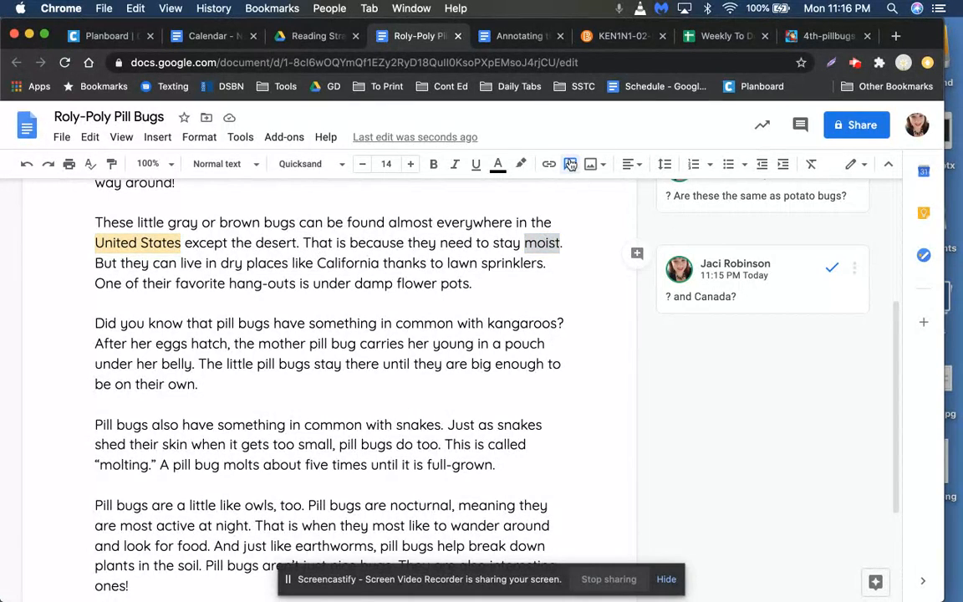
{"action": "left_click", "coordinate": [637, 252]}
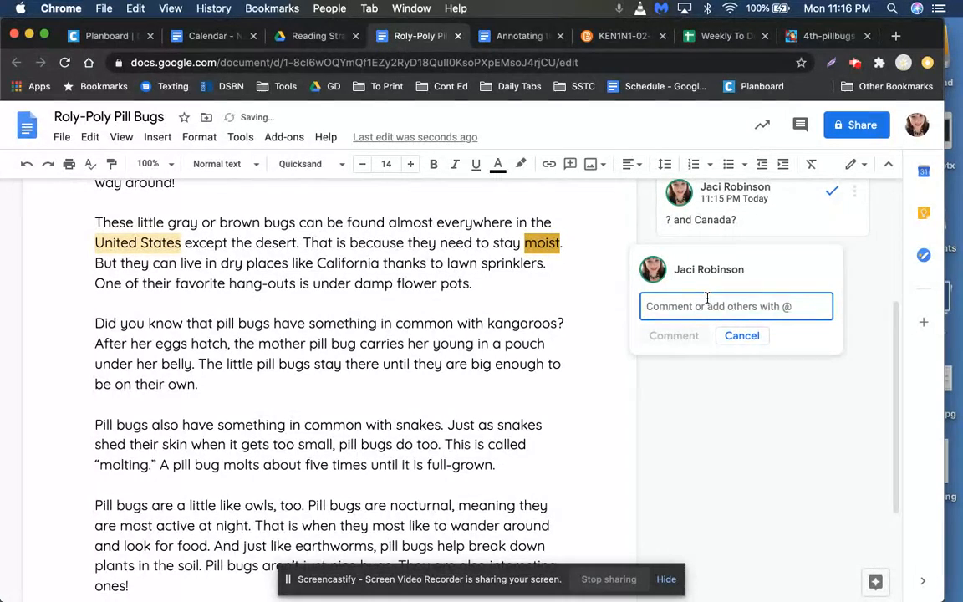
{"action": "type", "text": "✔"}
{"action": "left_click", "coordinate": [677, 336]}
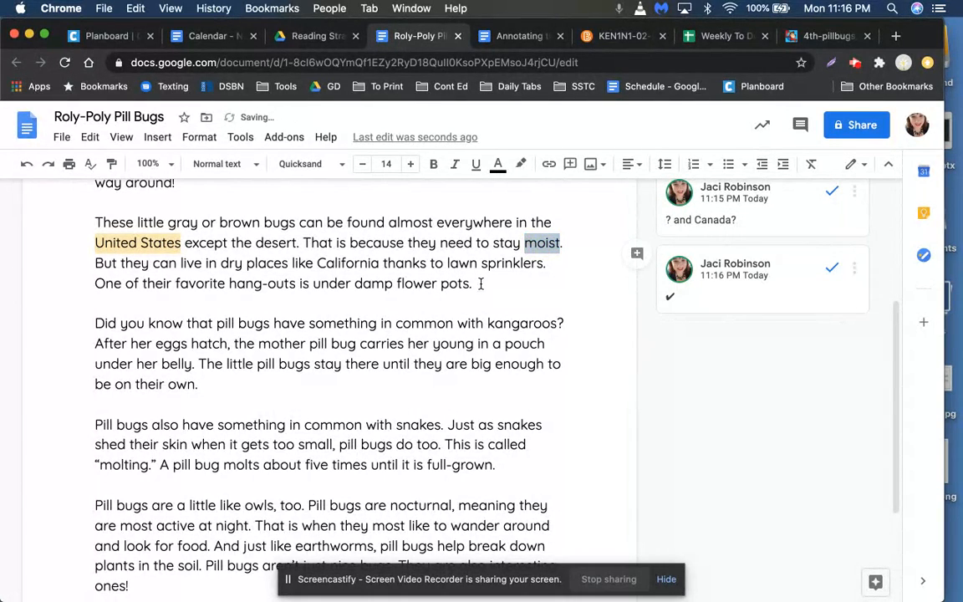
{"action": "left_click", "coordinate": [490, 283]}
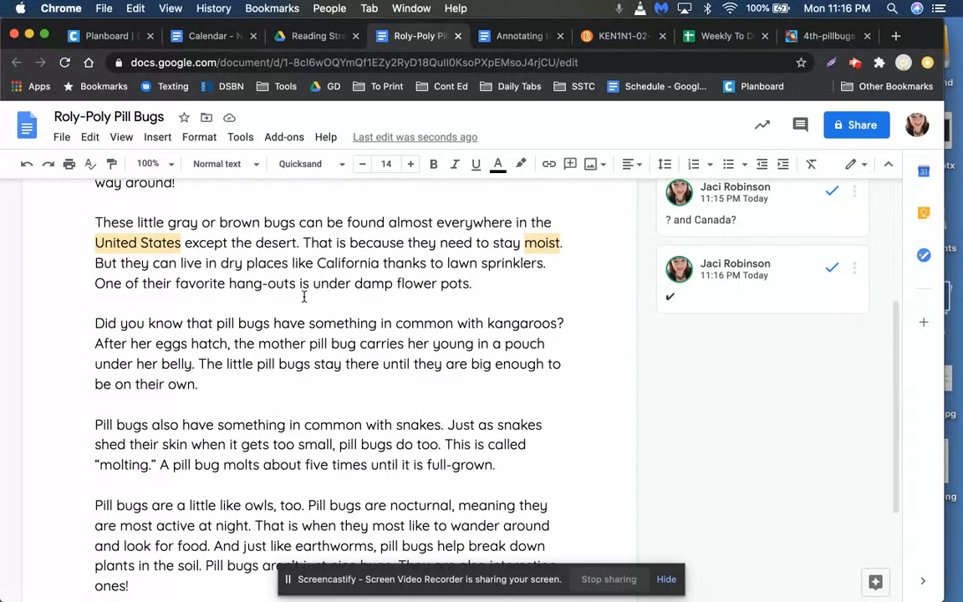
Post the comment "✔ and under rocks" on the words "flower pots" at the end of the second paragraph.
{"action": "scroll", "coordinate": [462, 288], "scroll_direction": "down", "scroll_amount": 1}
{"action": "scroll", "coordinate": [461, 289], "scroll_direction": "down", "scroll_amount": 3}
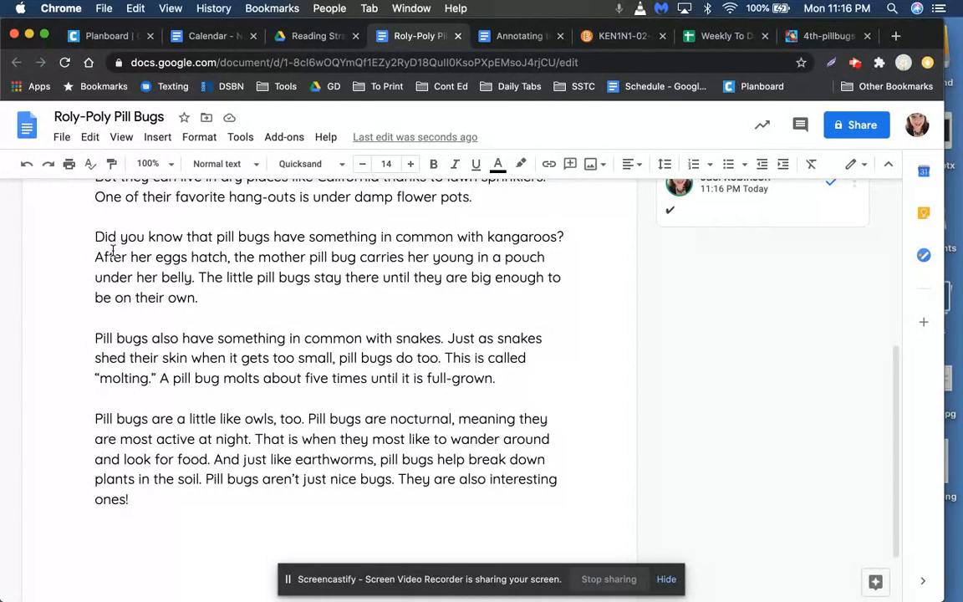
{"action": "left_click_drag", "start_coordinate": [397, 197], "coordinate": [469, 199]}
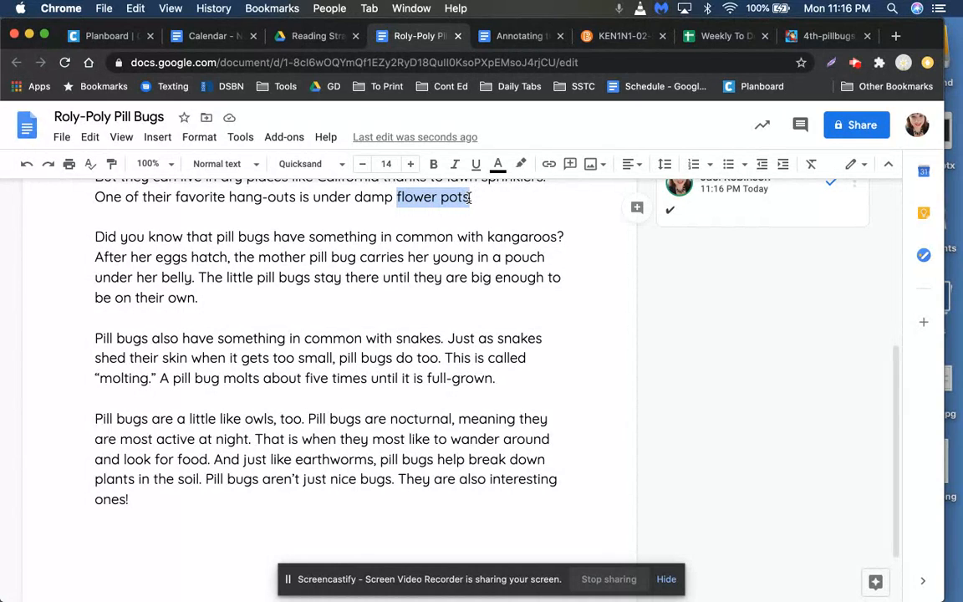
{"action": "left_click", "coordinate": [570, 164]}
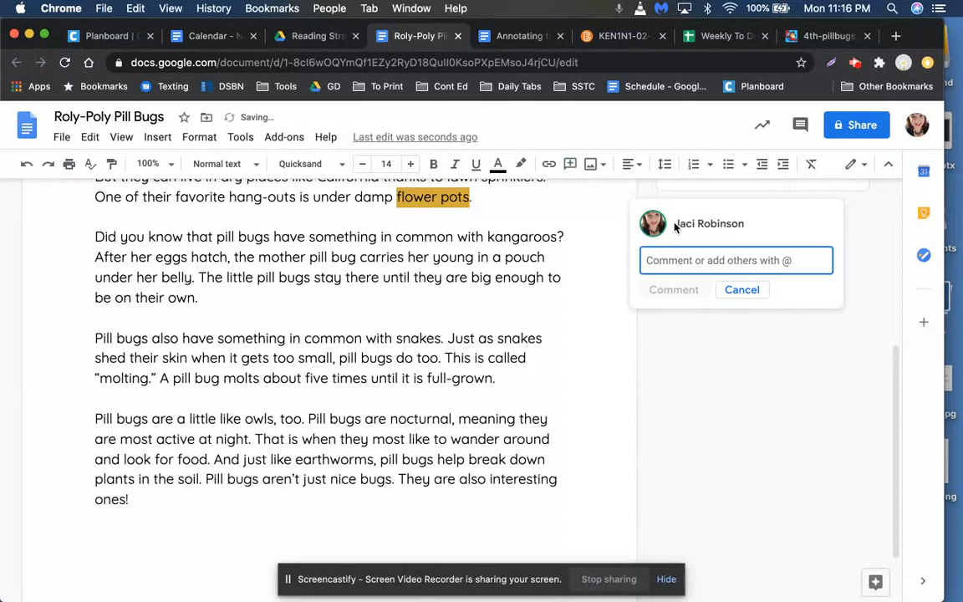
{"action": "mouse_move", "coordinate": [676, 227]}
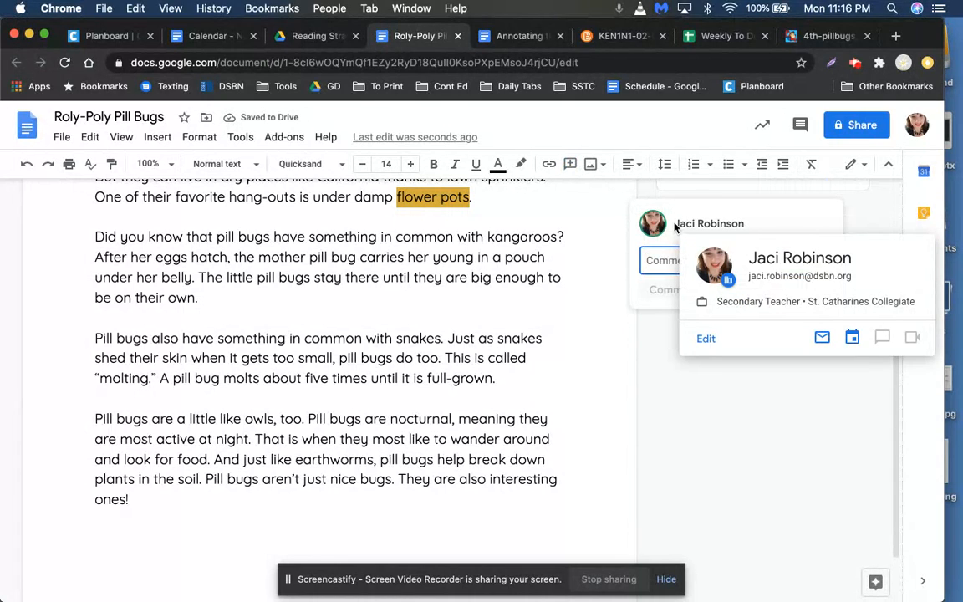
{"action": "type", "text": "✔ and under rocks"}
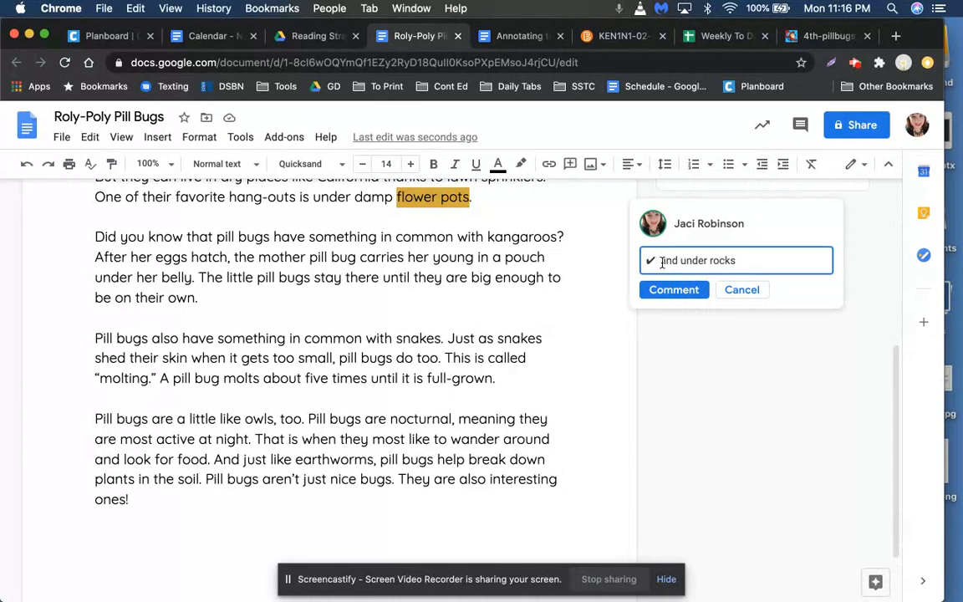
{"action": "left_click", "coordinate": [659, 292]}
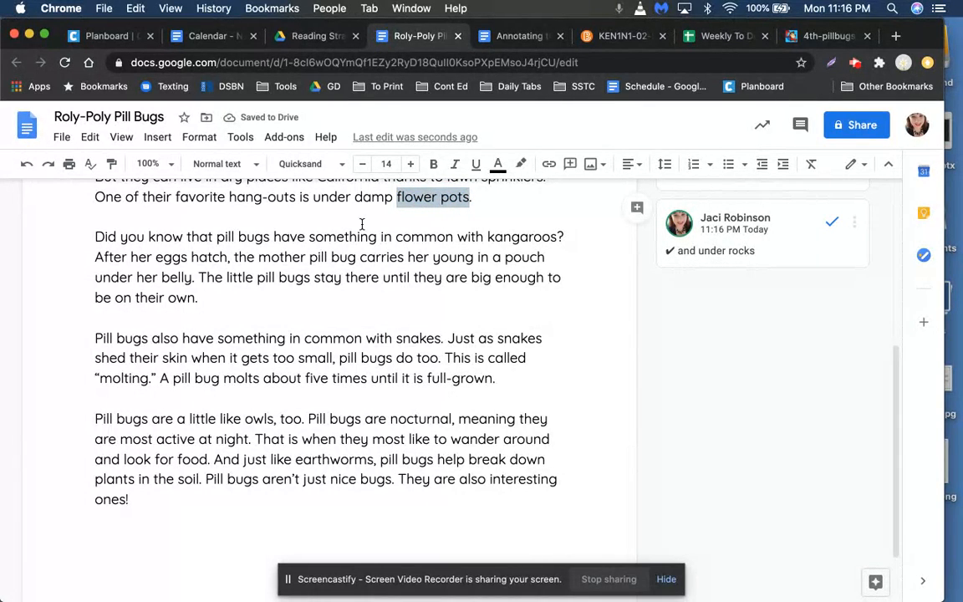
Post the comment "X" on the word "kangaroos" in the third paragraph.
{"action": "double_click", "coordinate": [516, 237]}
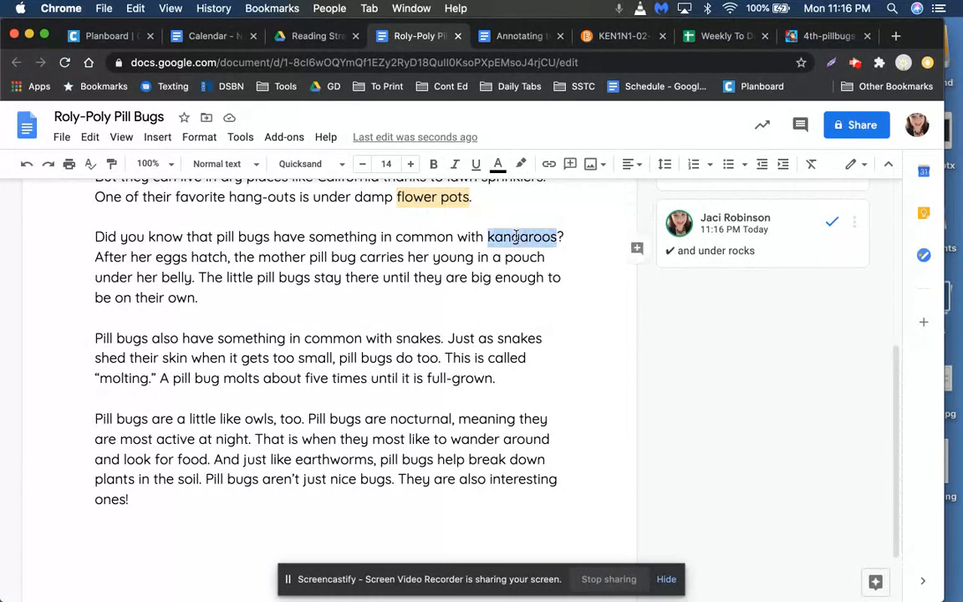
{"action": "left_click", "coordinate": [570, 164]}
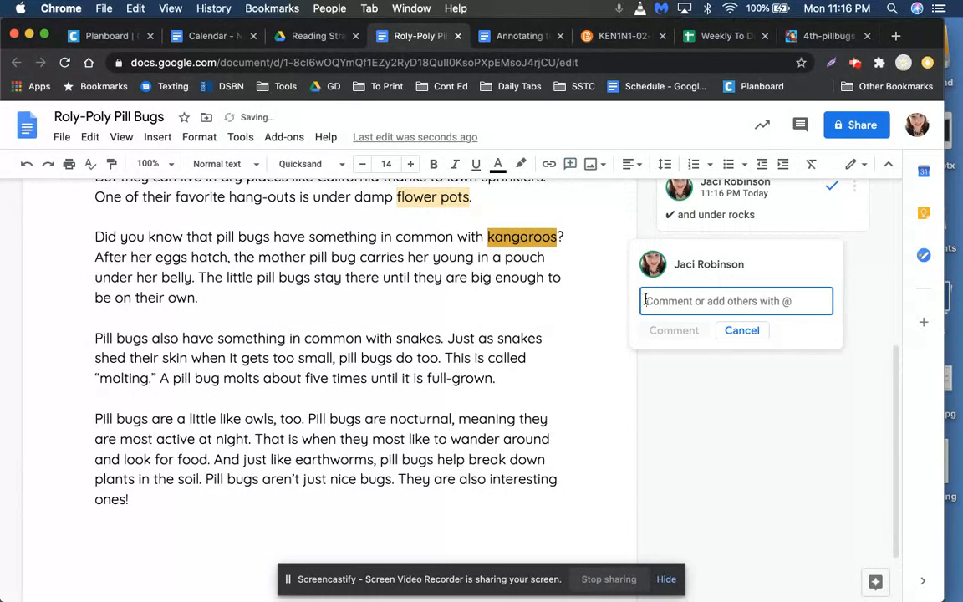
{"action": "left_click", "coordinate": [674, 330]}
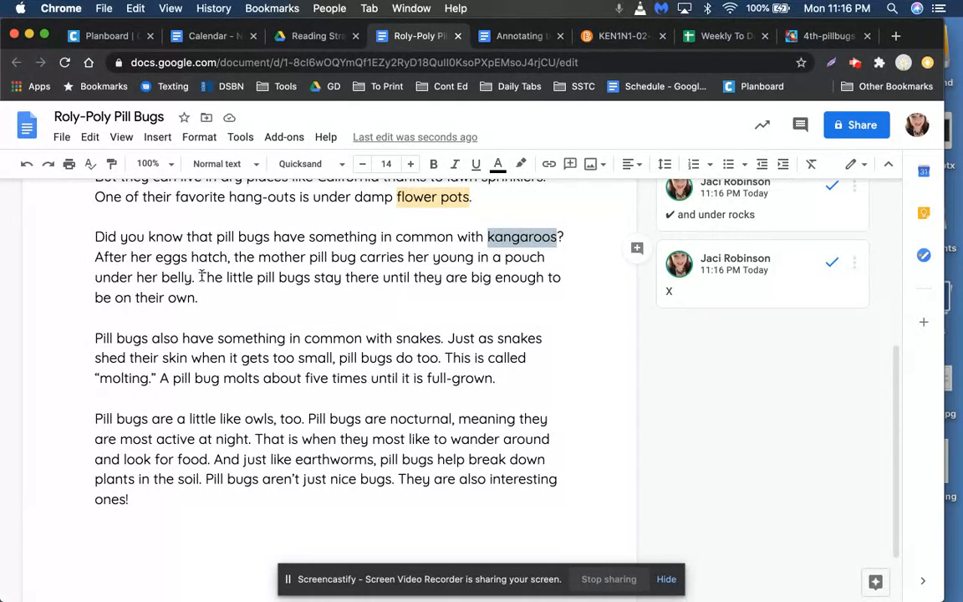
Post a "✔" comment on "The little pill bugs stay there until they are big enough to be on their own" in the third paragraph.
{"action": "left_click_drag", "start_coordinate": [200, 275], "coordinate": [193, 296]}
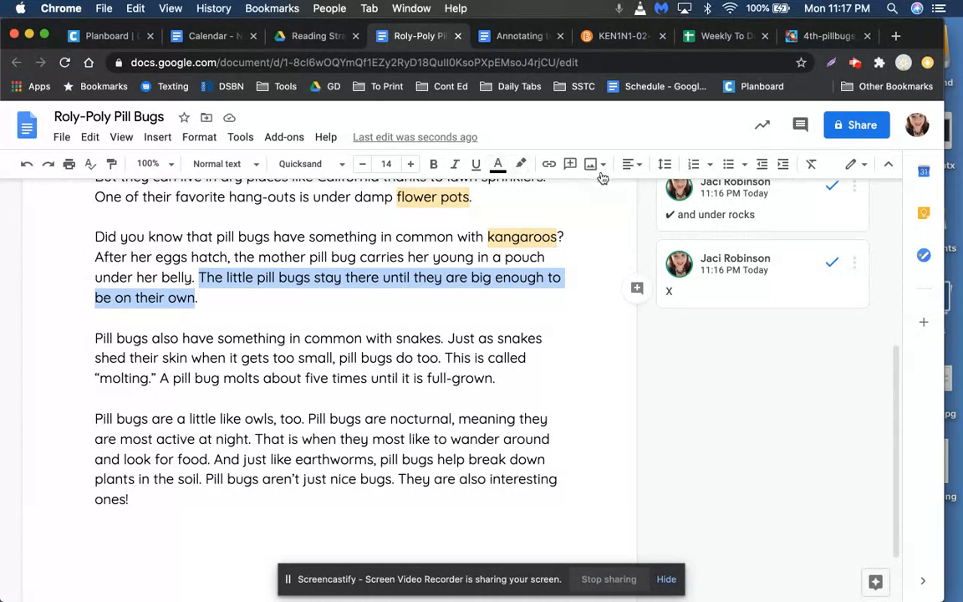
{"action": "left_click", "coordinate": [570, 164]}
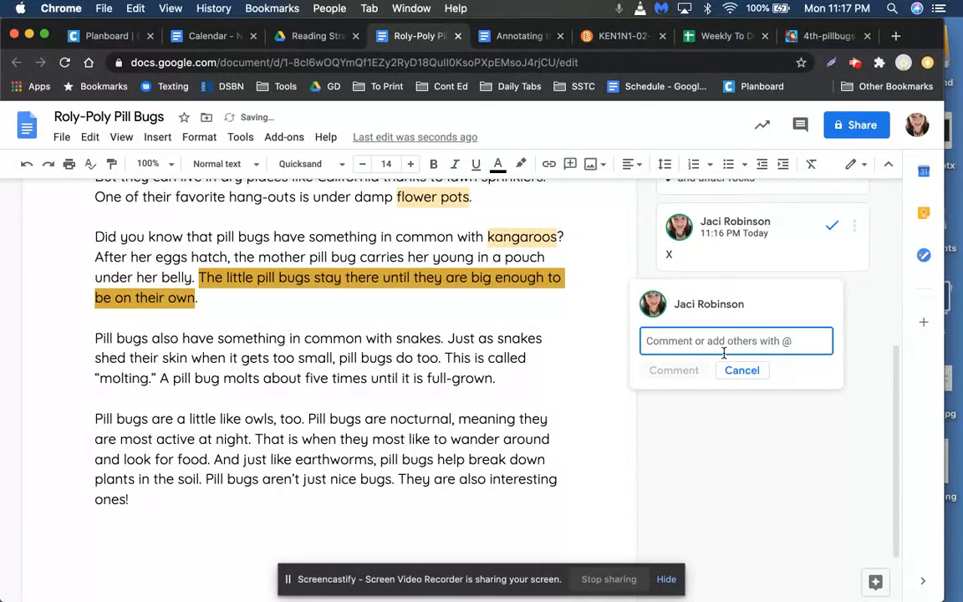
{"action": "type", "text": "✔"}
{"action": "left_click", "coordinate": [684, 371]}
{"action": "left_click", "coordinate": [226, 358]}
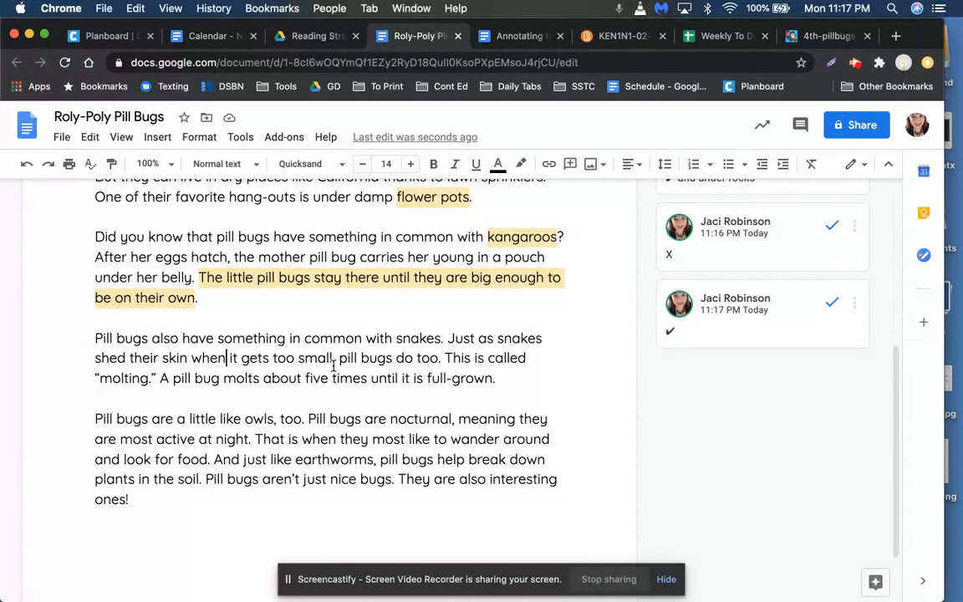
Post a "✔" comment on the word "molting" in the fourth paragraph.
{"action": "left_click", "coordinate": [464, 359]}
{"action": "double_click", "coordinate": [121, 378]}
{"action": "left_click", "coordinate": [570, 164]}
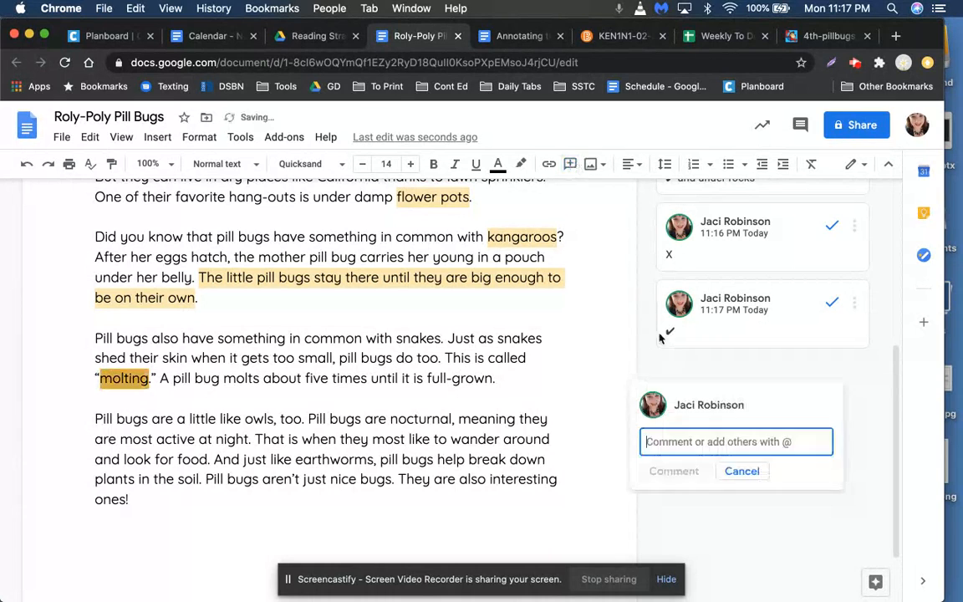
{"action": "type", "text": "✔"}
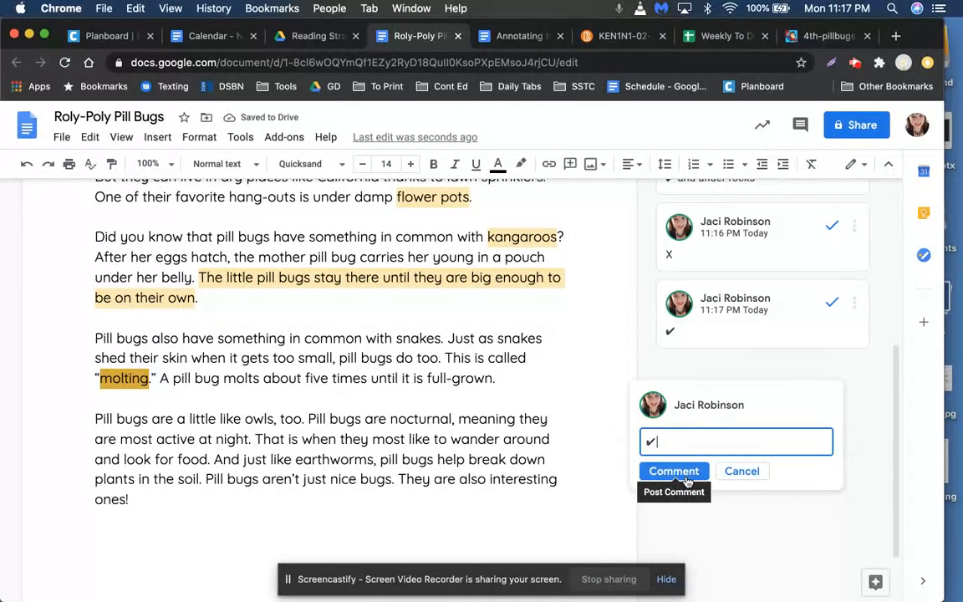
{"action": "left_click", "coordinate": [690, 478]}
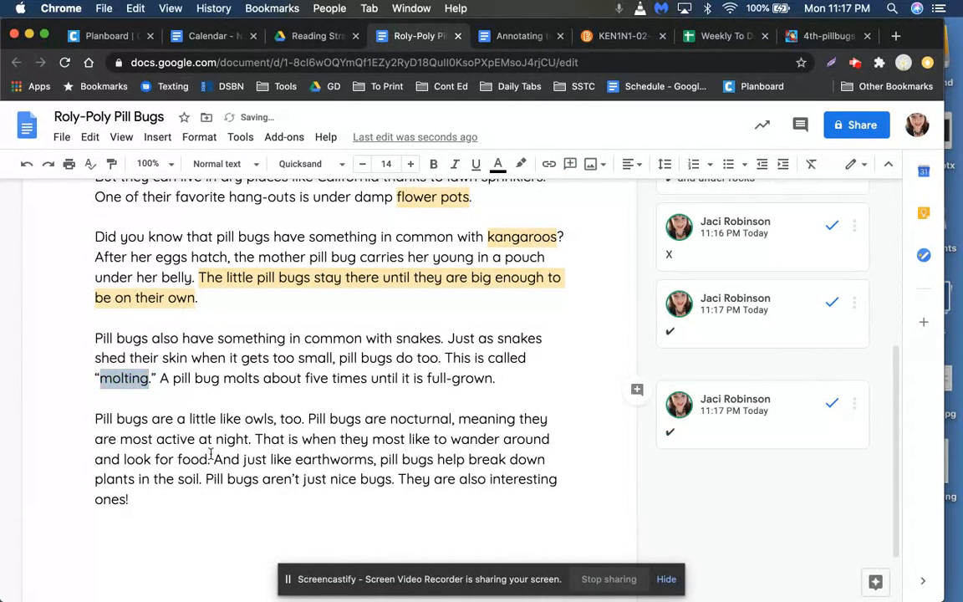
Post the comment "?" on the word "nocturnal" in the last paragraph.
{"action": "scroll", "coordinate": [184, 447], "scroll_direction": "down", "scroll_amount": 1}
{"action": "scroll", "coordinate": [184, 448], "scroll_direction": "down", "scroll_amount": 1}
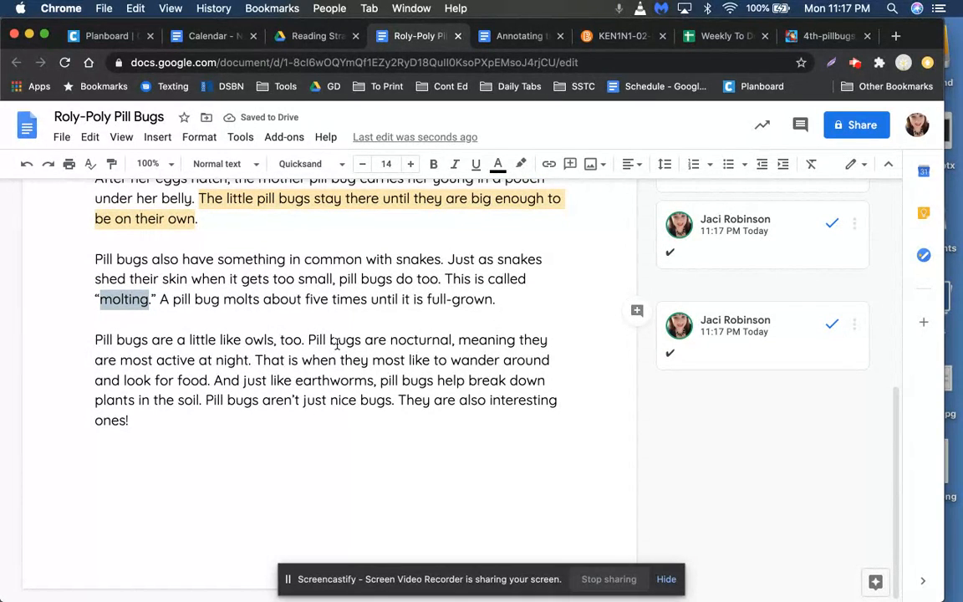
{"action": "double_click", "coordinate": [431, 339]}
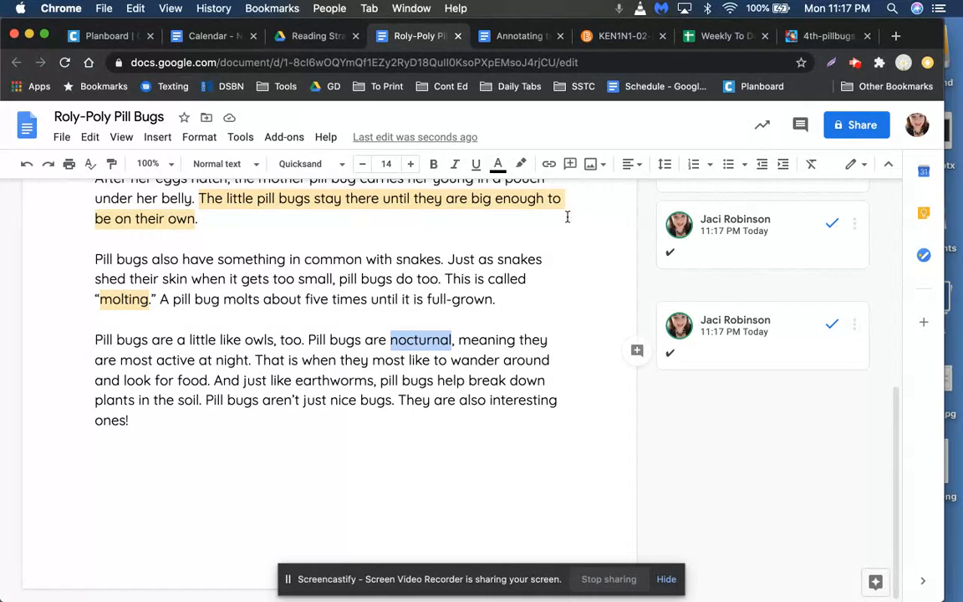
{"action": "left_click", "coordinate": [571, 164]}
{"action": "type", "text": "?"}
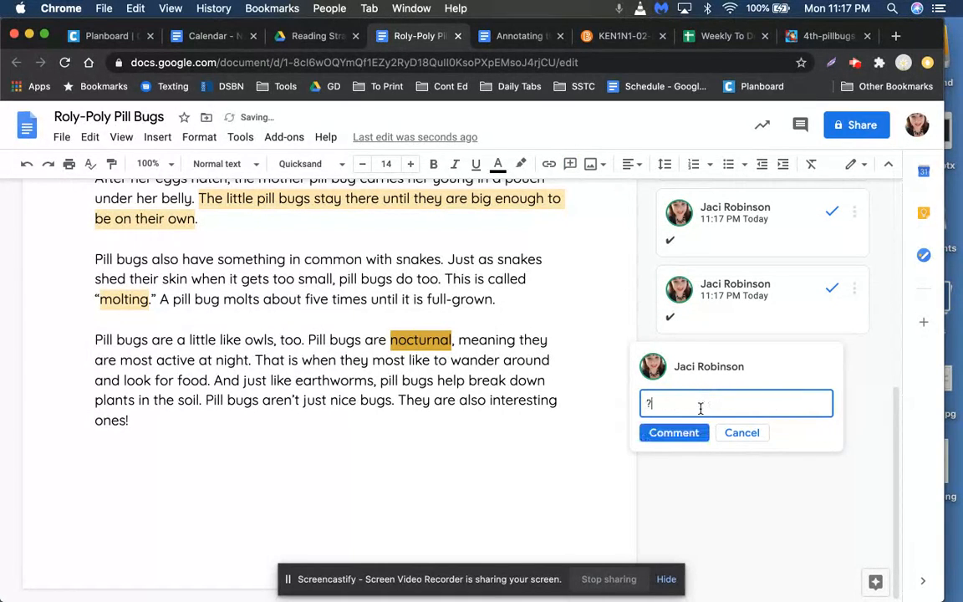
{"action": "left_click", "coordinate": [692, 436]}
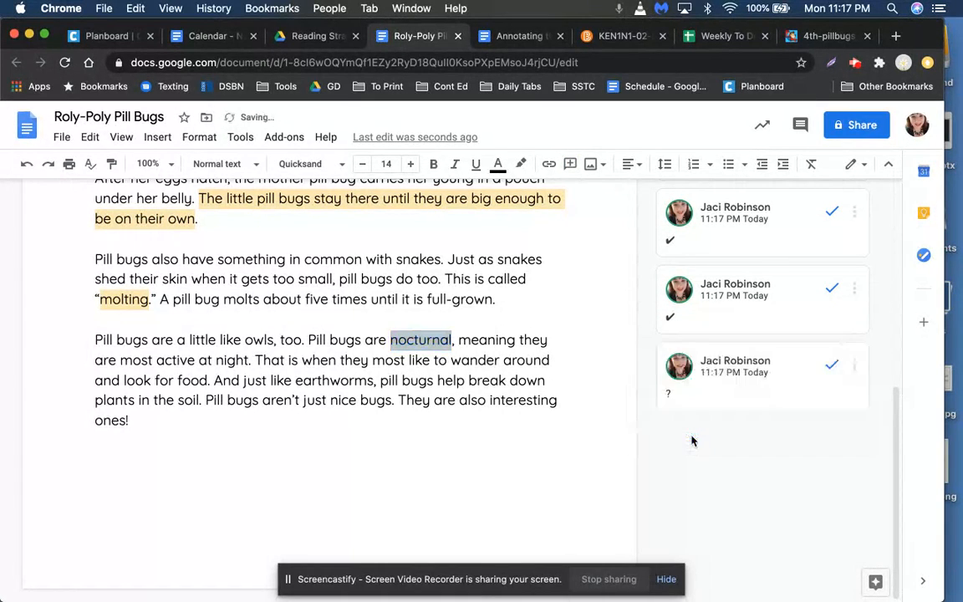
Post a "✔" comment on the closing sentence "They are also interesting ones!" and return to the start of the passage.
{"action": "left_click", "coordinate": [471, 339]}
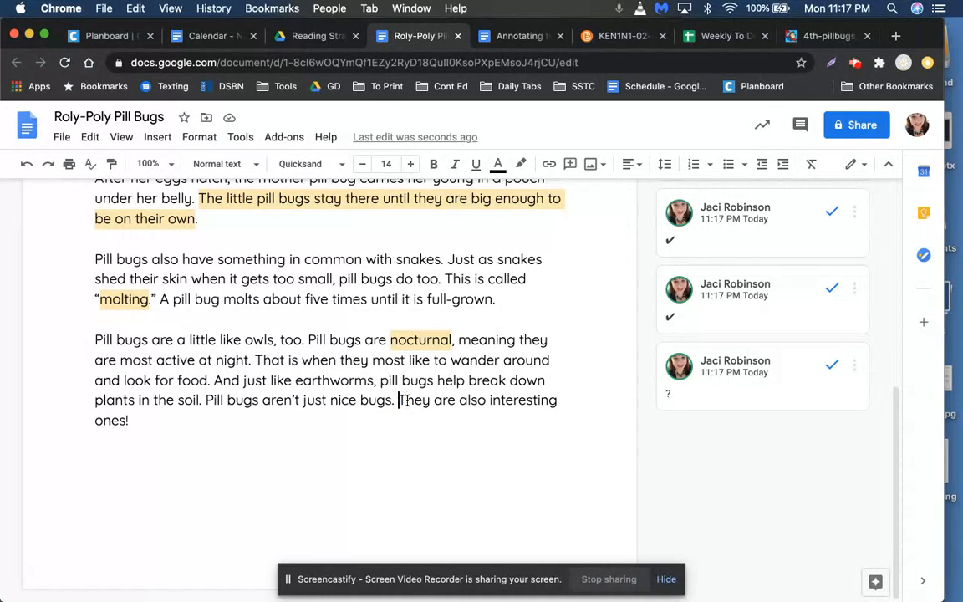
{"action": "left_click_drag", "start_coordinate": [399, 399], "coordinate": [412, 419]}
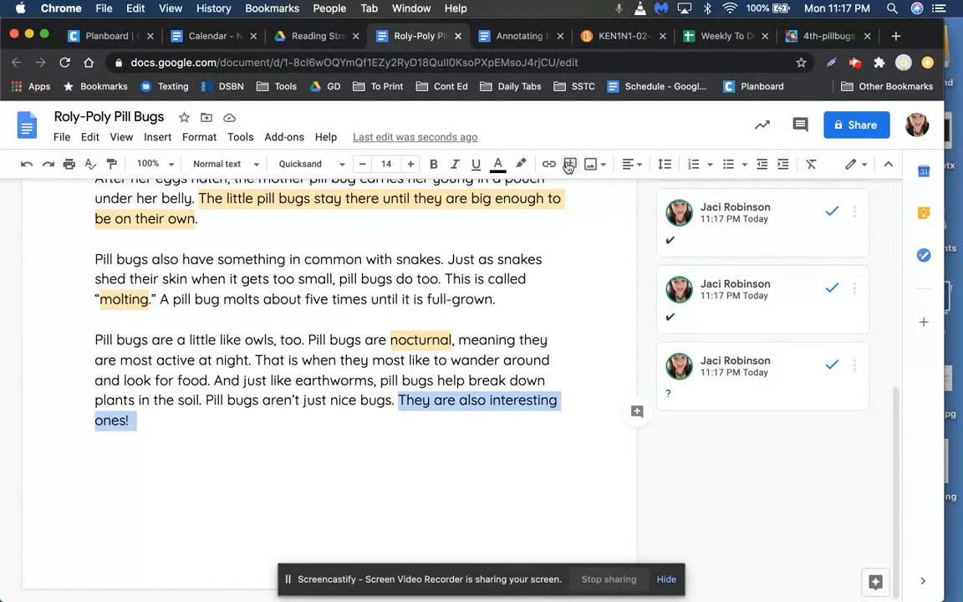
{"action": "key", "text": "super+alt+m"}
{"action": "type", "text": "✔"}
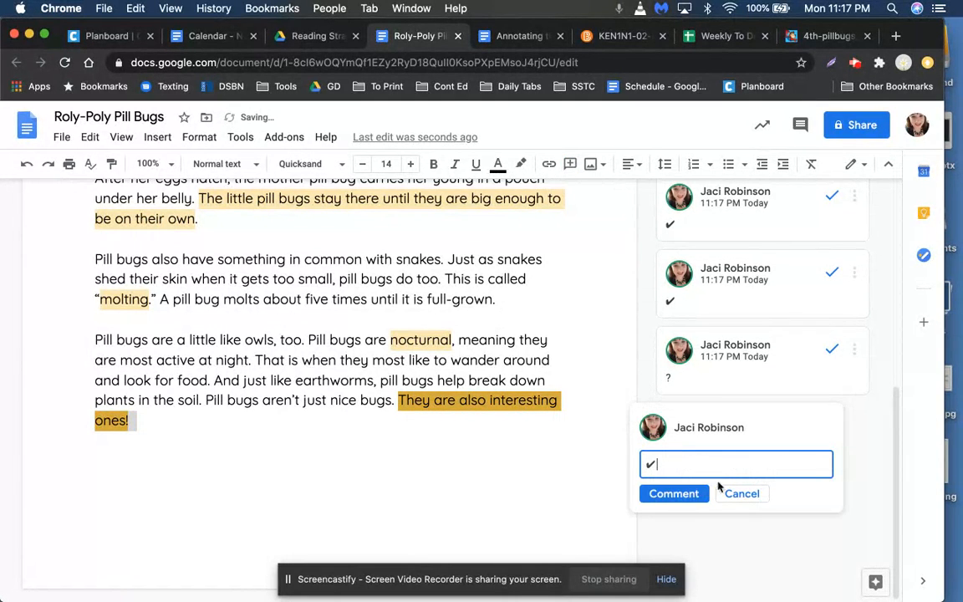
{"action": "left_click", "coordinate": [674, 494]}
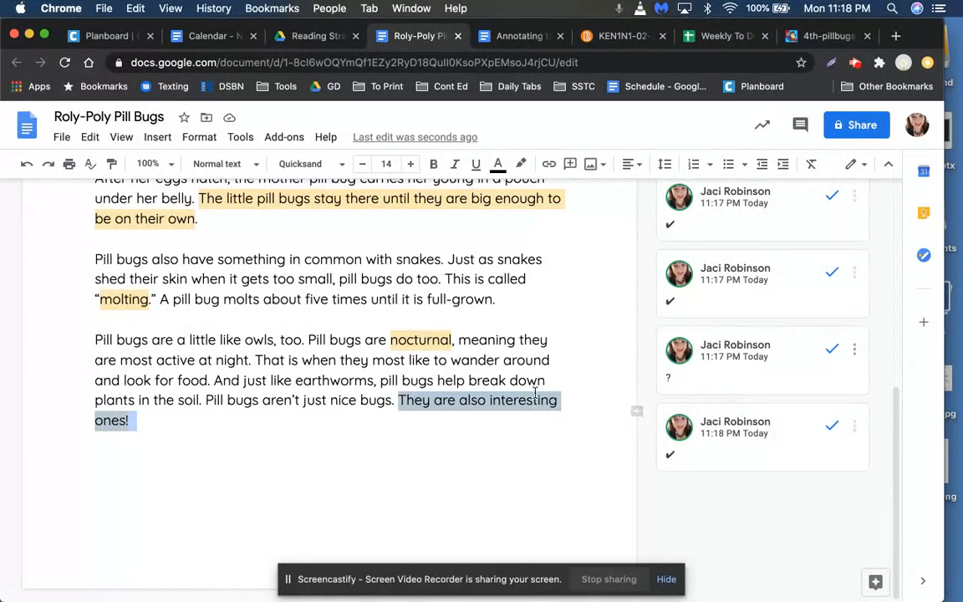
{"action": "left_click", "coordinate": [502, 508]}
{"action": "scroll", "coordinate": [501, 507], "scroll_direction": "up", "scroll_amount": 10}
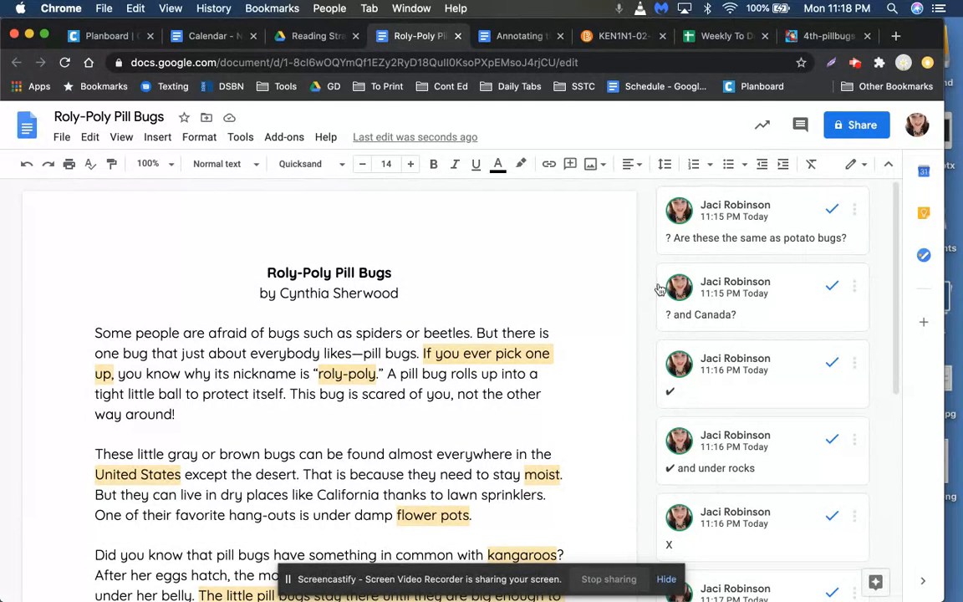
Review the annotated passage and its comments, opening the comment attached to the word "moist" in the second paragraph.
{"action": "scroll", "coordinate": [703, 439], "scroll_direction": "down", "scroll_amount": 2}
{"action": "scroll", "coordinate": [524, 338], "scroll_direction": "down", "scroll_amount": 3}
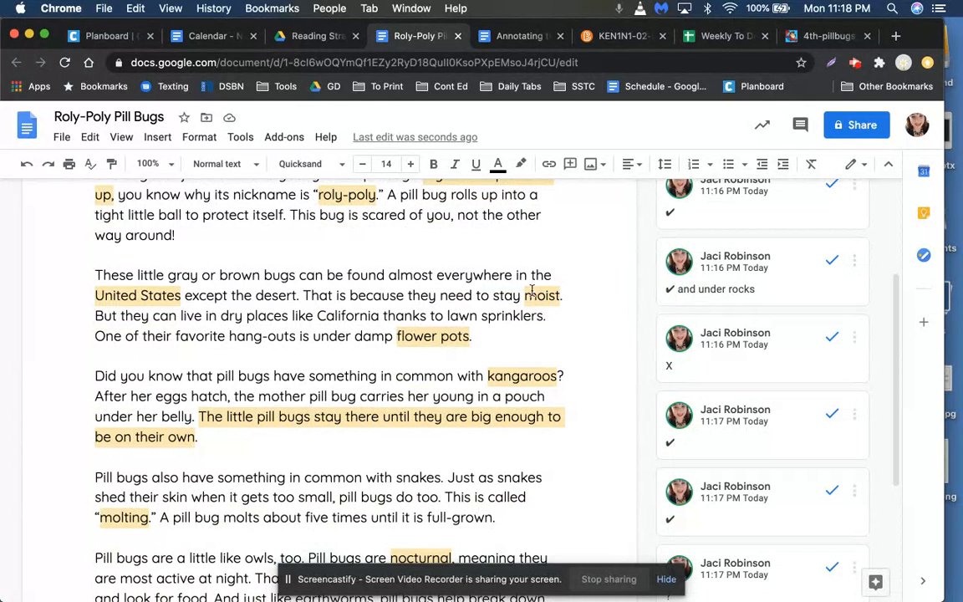
{"action": "left_click", "coordinate": [537, 294]}
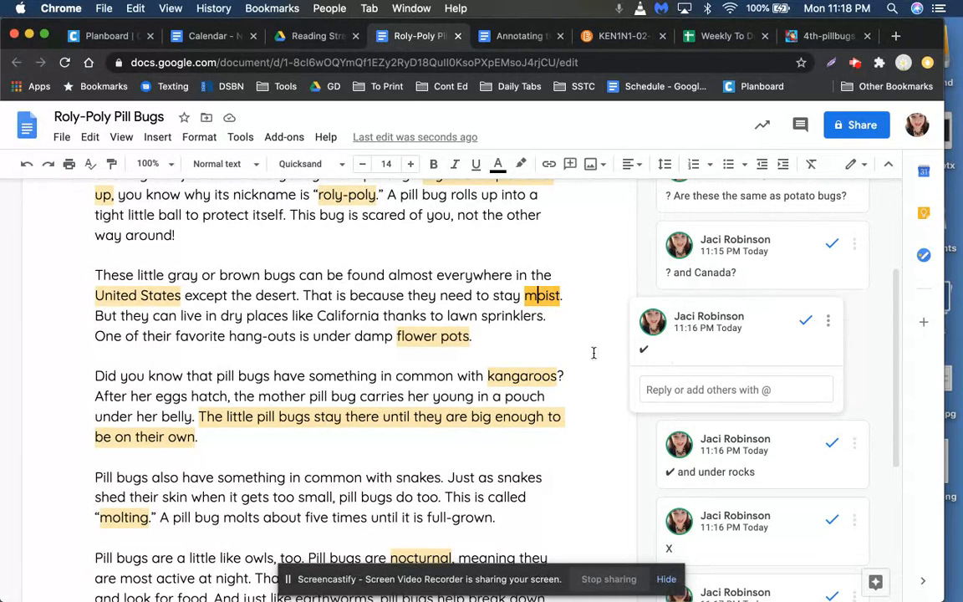
{"action": "left_click", "coordinate": [580, 299]}
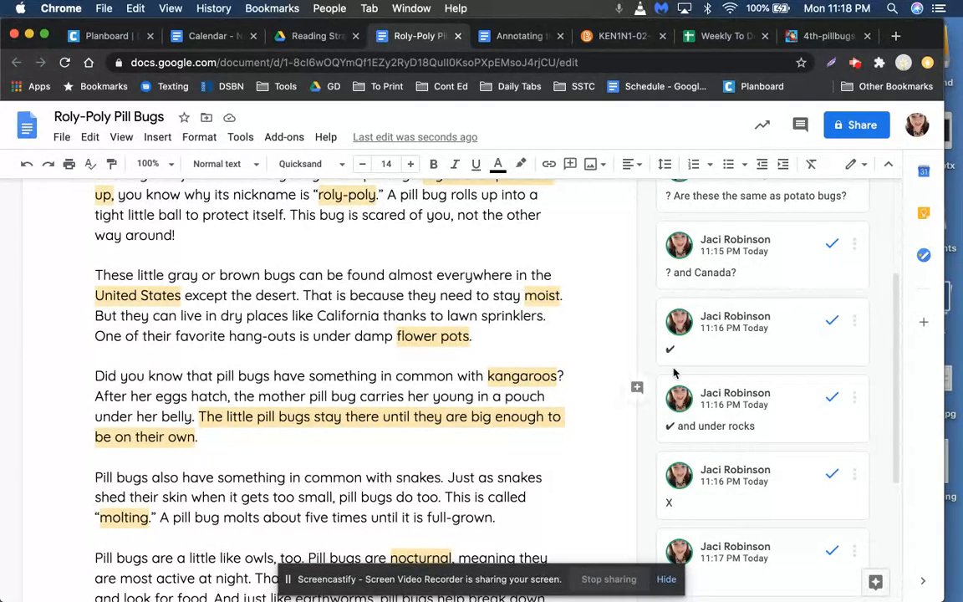
{"action": "scroll", "coordinate": [674, 374], "scroll_direction": "down", "scroll_amount": 5}
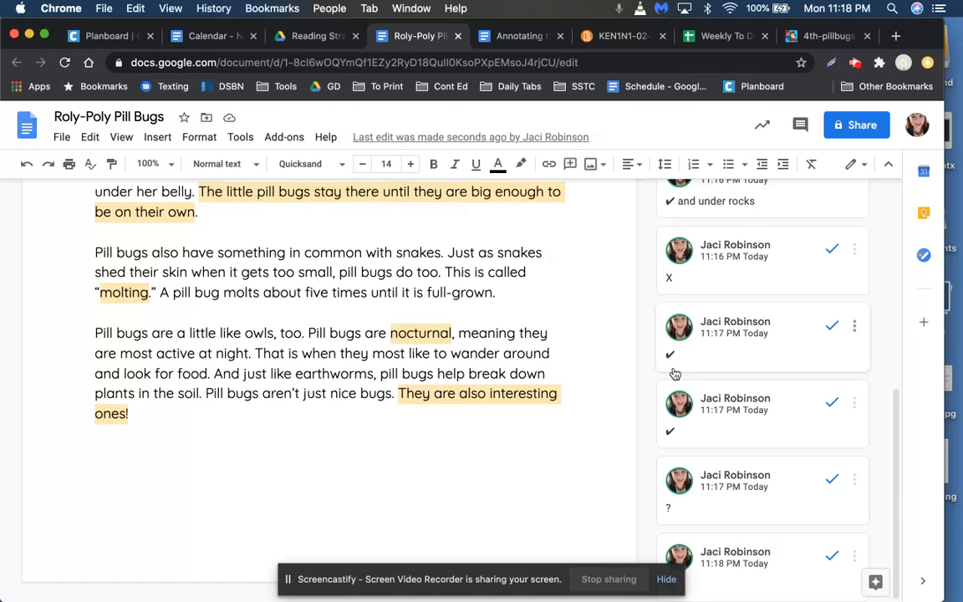
{"action": "scroll", "coordinate": [674, 374], "scroll_direction": "up", "scroll_amount": 7}
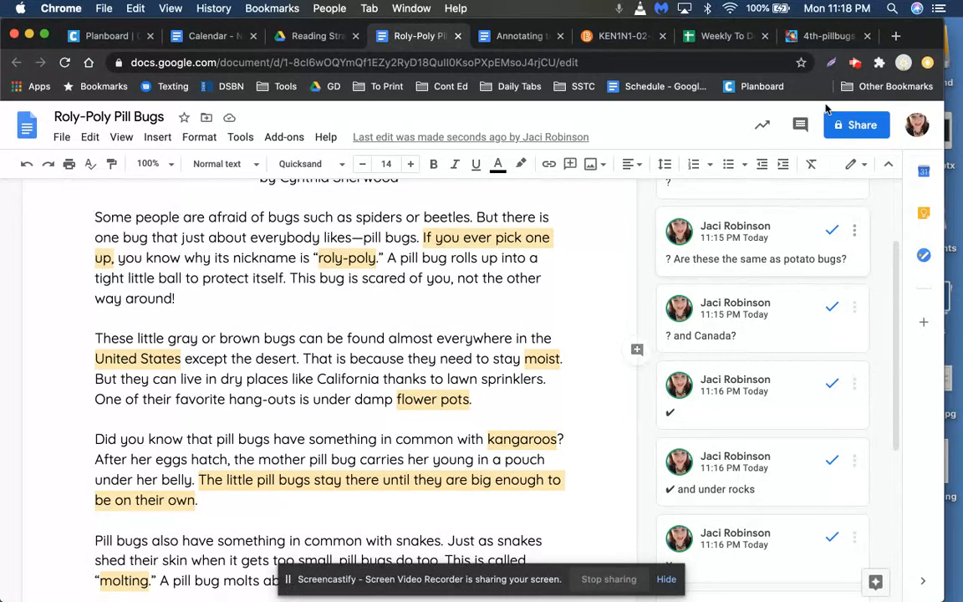
{"action": "left_click", "coordinate": [854, 63]}
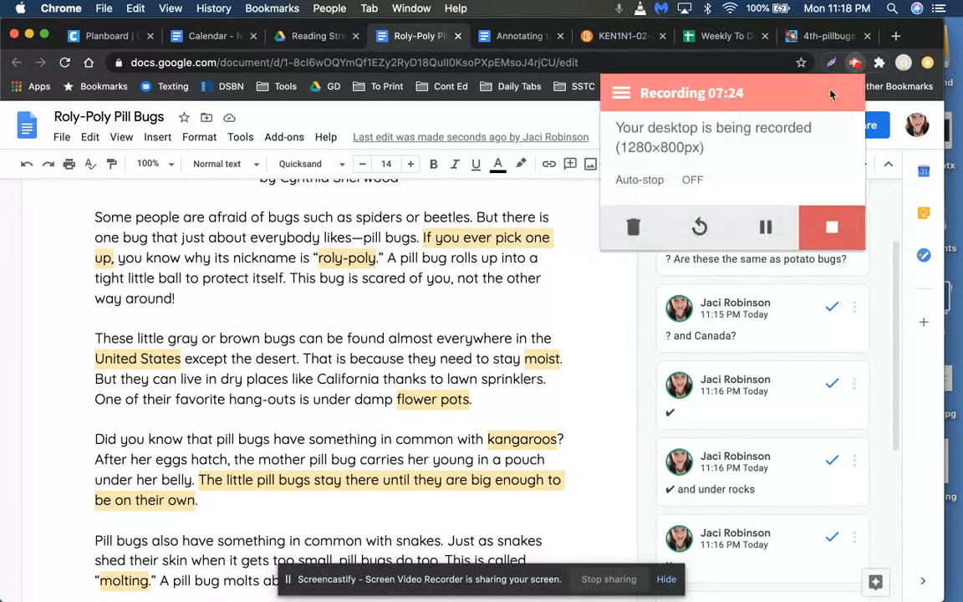